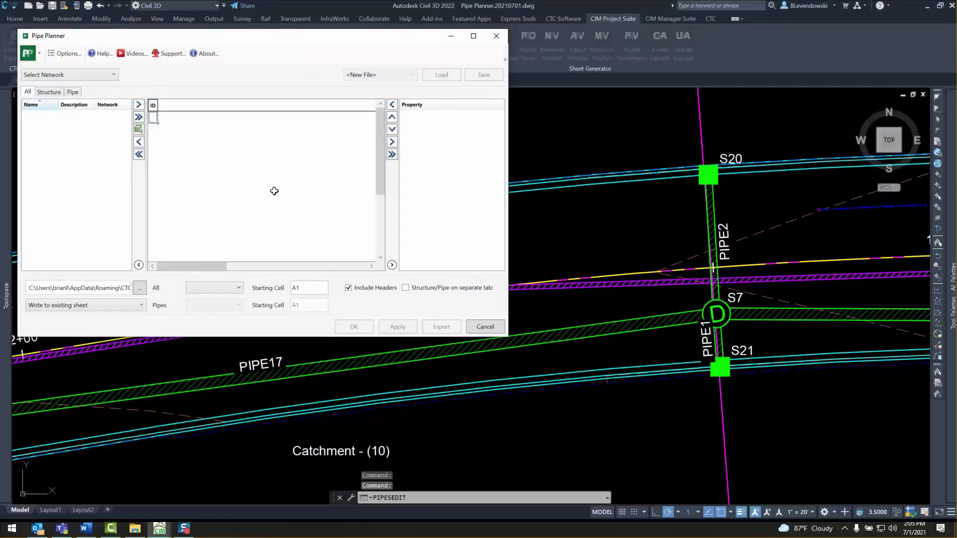
- Load the Storm network's pipes P1 through PIPE3 with Name and Description columns
click(69, 75)
click(48, 118)
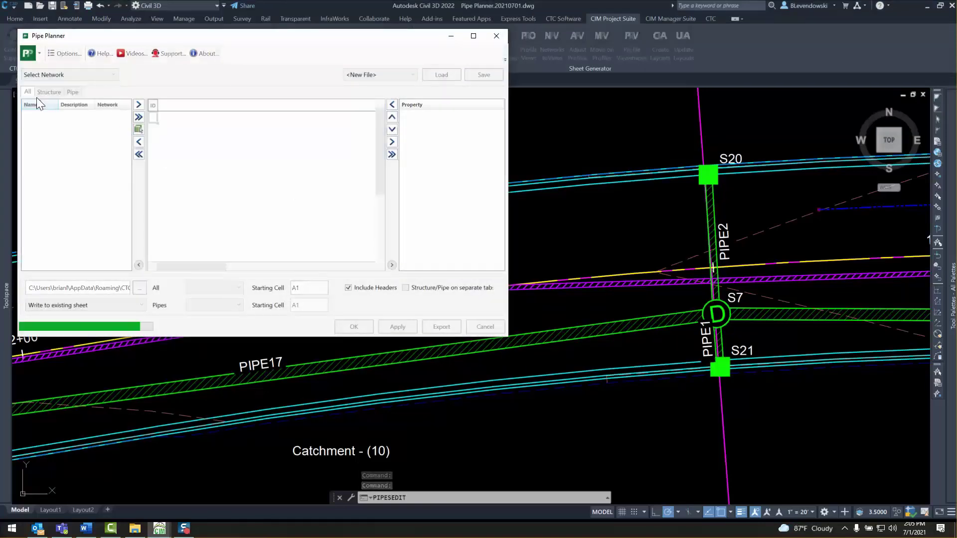
drag(46, 118, 47, 147)
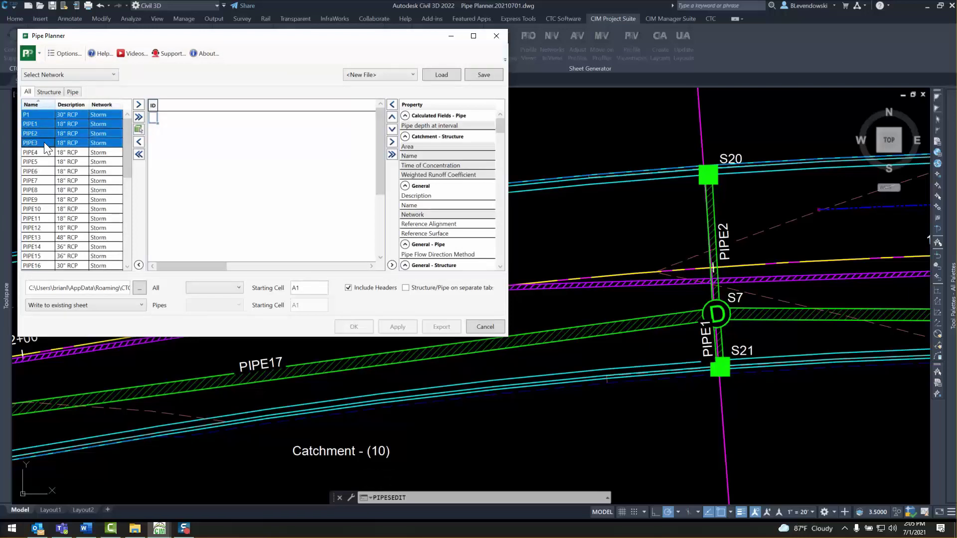
click(139, 106)
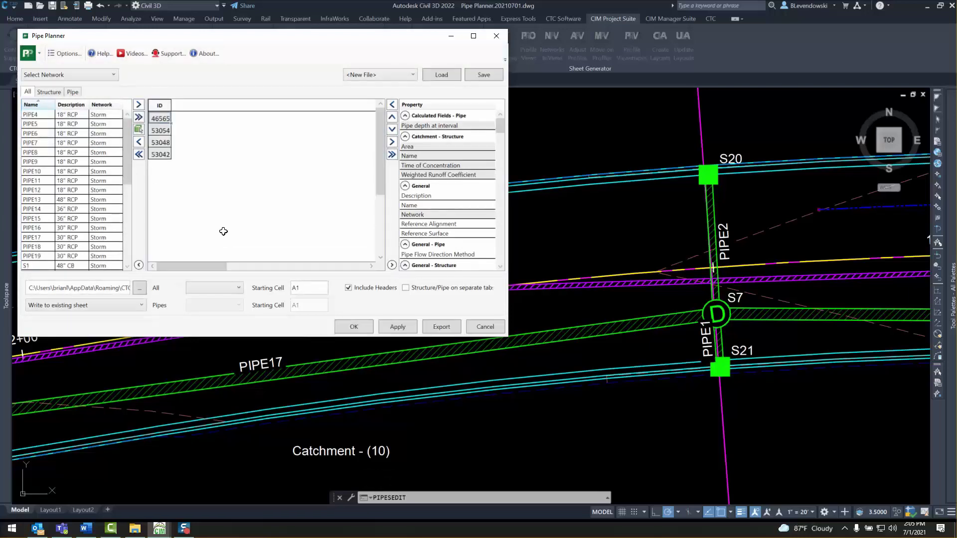
drag(427, 205, 426, 199)
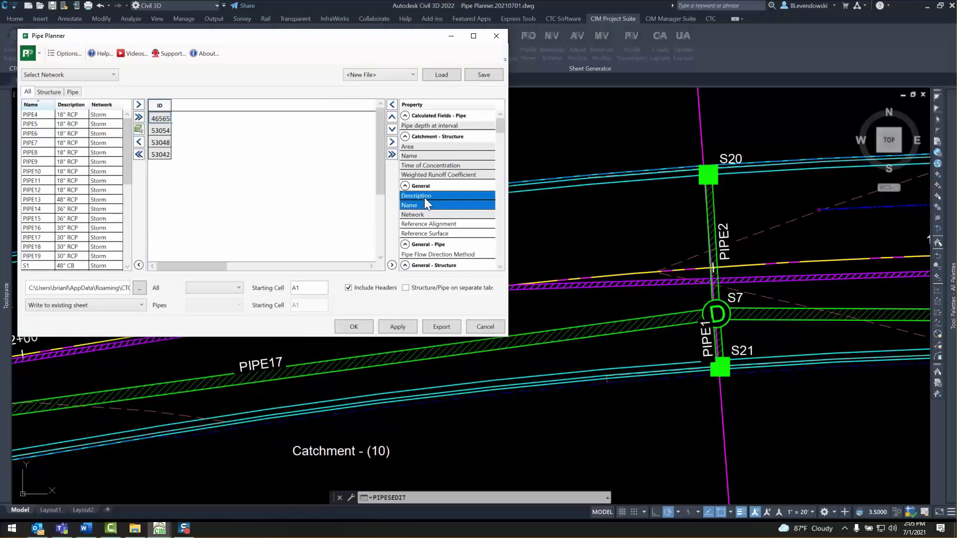
click(392, 105)
- Rename the four pipes to 1, 2, 3 and 4, apply to the drawing, and close
text(1)
key(Return)
text(2)
key(Return)
text(3)
key(Return)
text(4)
key(Return)
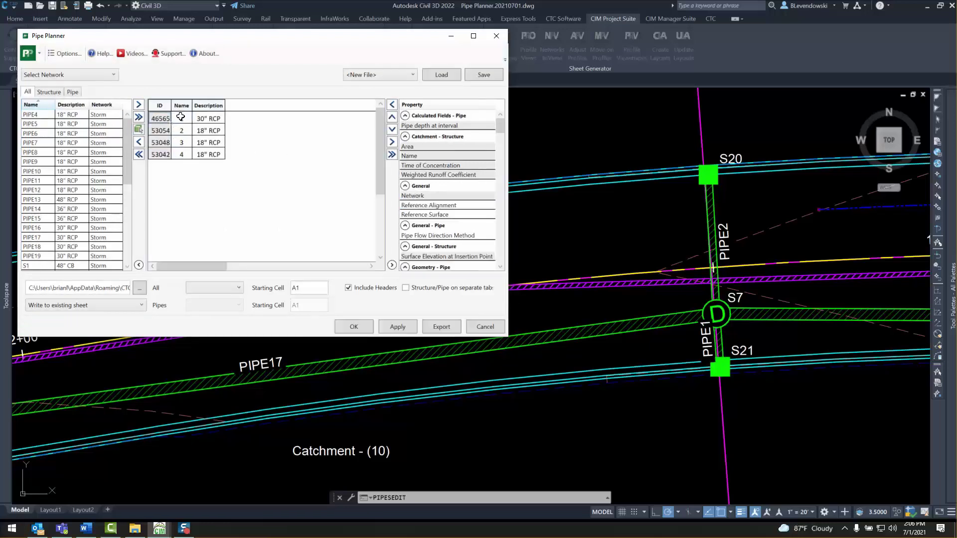
click(401, 333)
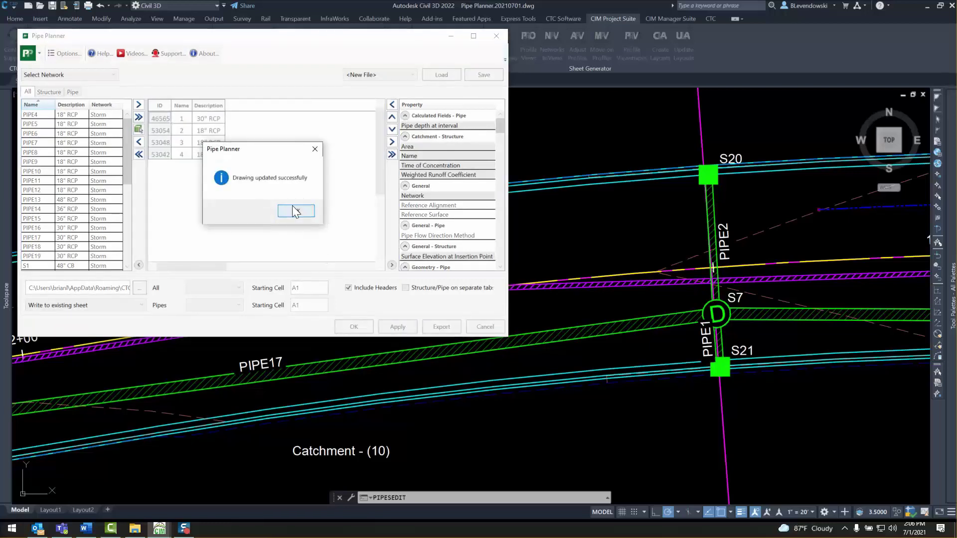
click(293, 207)
click(352, 327)
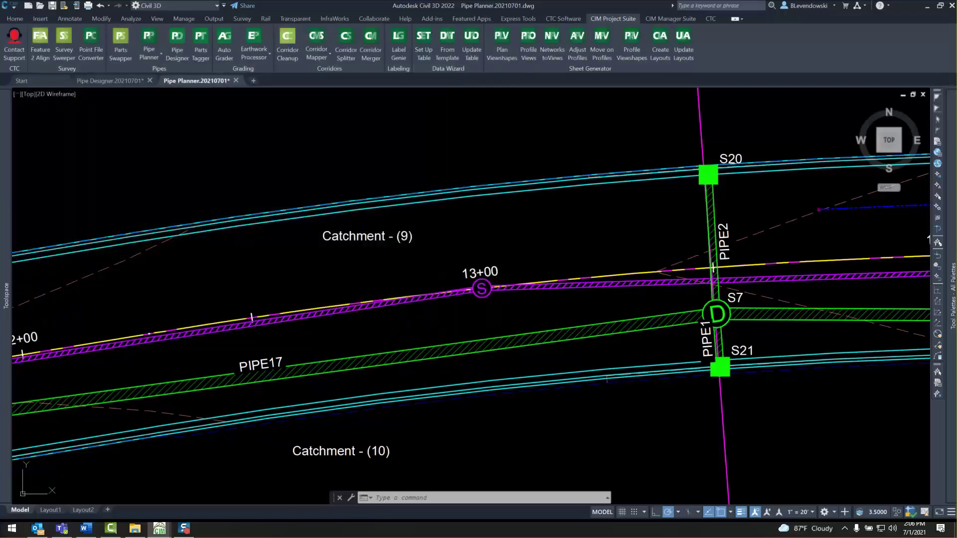
- Change the descriptions of pipes 3 and 2 to 24" RCP and apply to the drawing
key(Return)
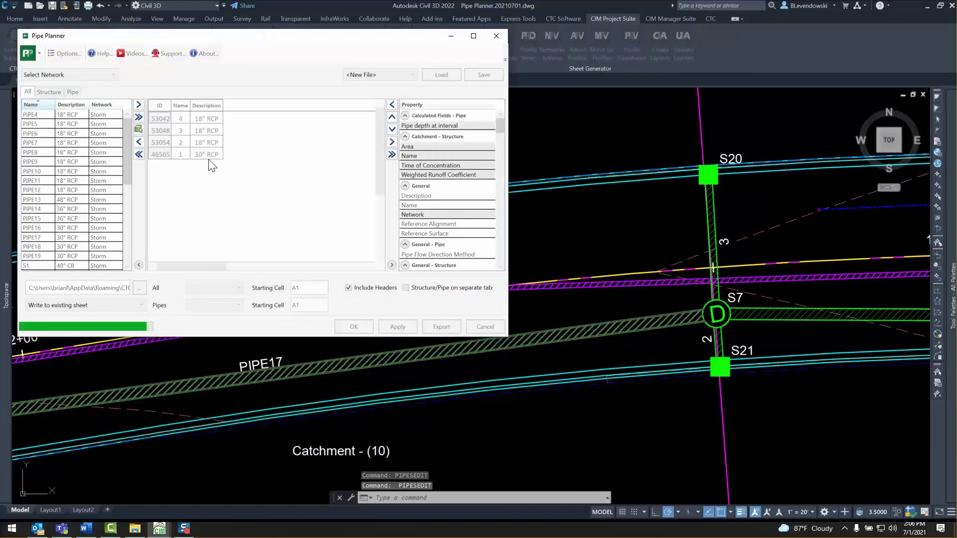
double_click(203, 130)
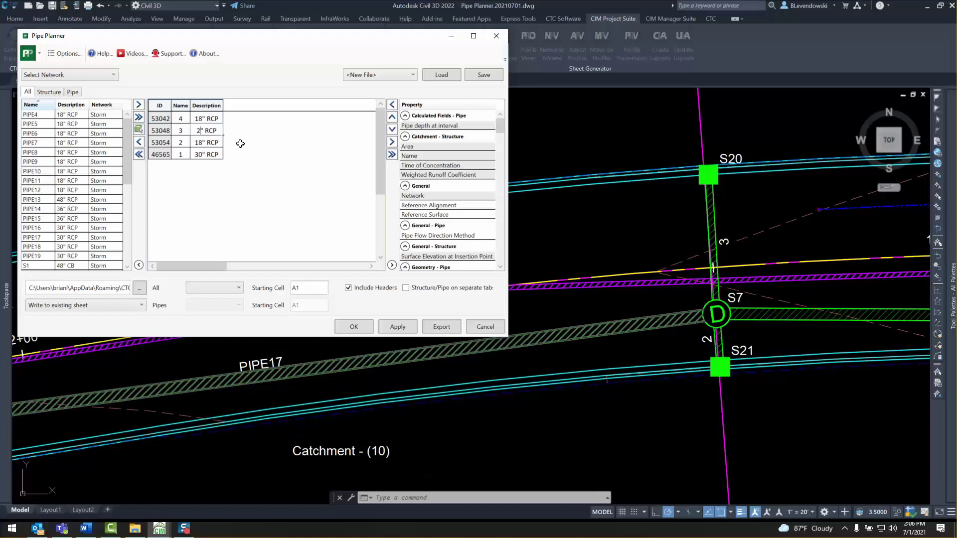
key(Return)
click(197, 132)
click(195, 142)
text(24" RCP)
key(Return)
click(407, 328)
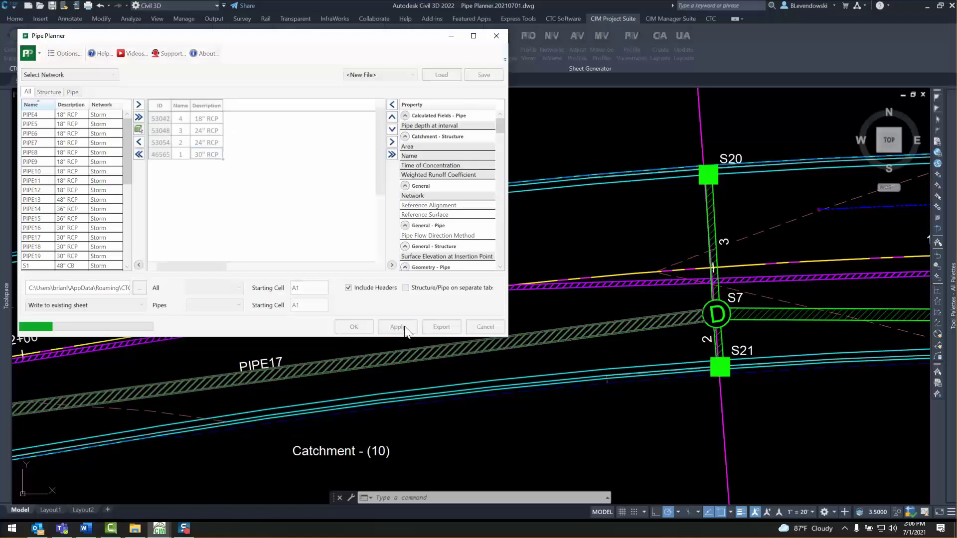
click(296, 211)
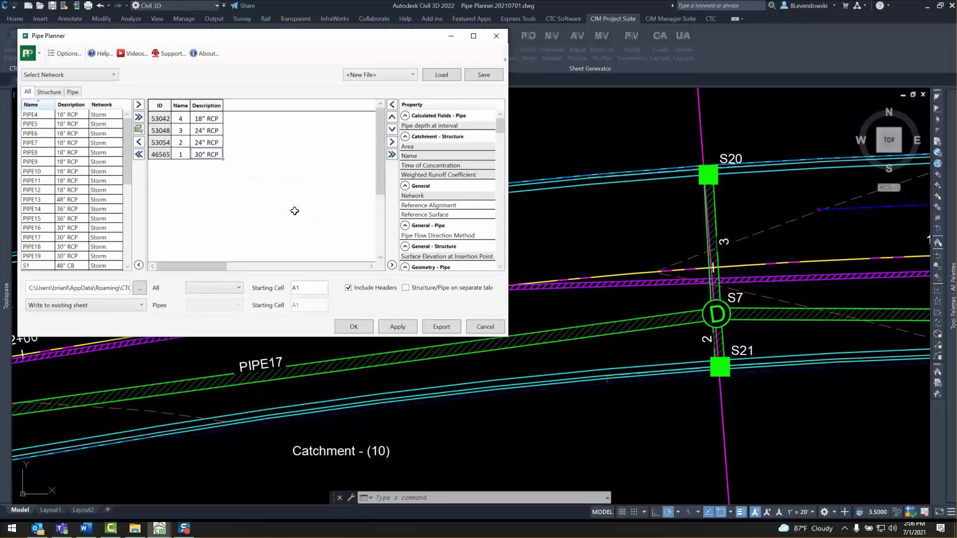
- List all storm structures S21 through S4 with Insertion Rim Elevation and Sump Elevation columns
click(50, 93)
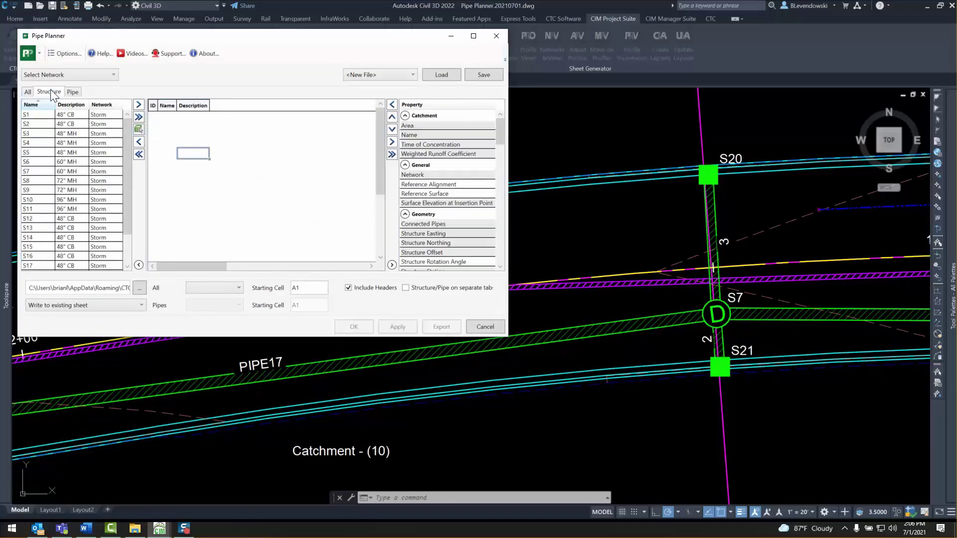
click(139, 116)
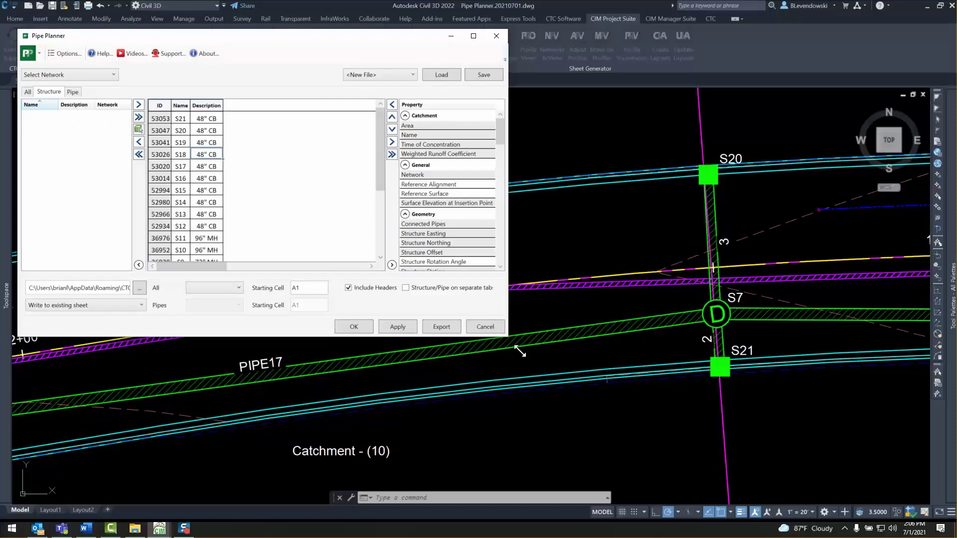
drag(520, 352, 618, 402)
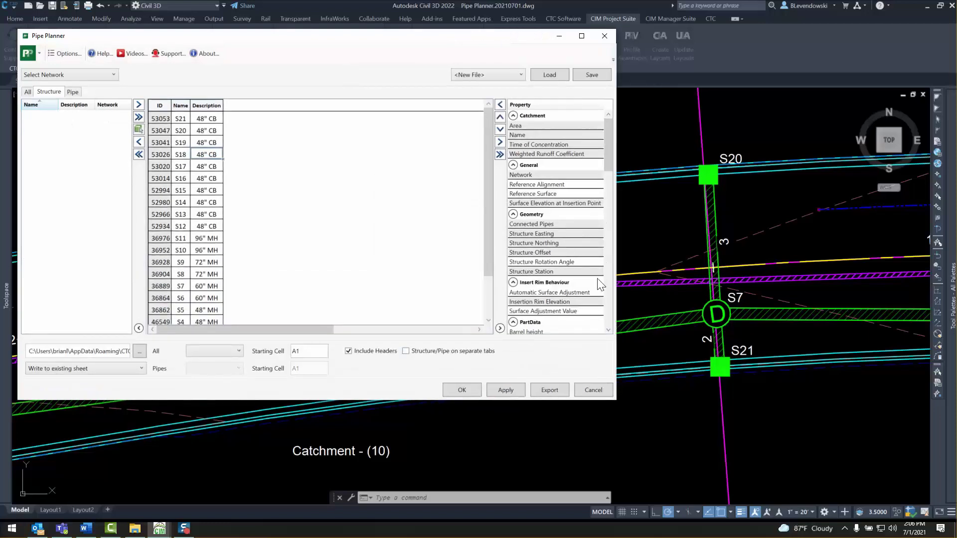
click(500, 105)
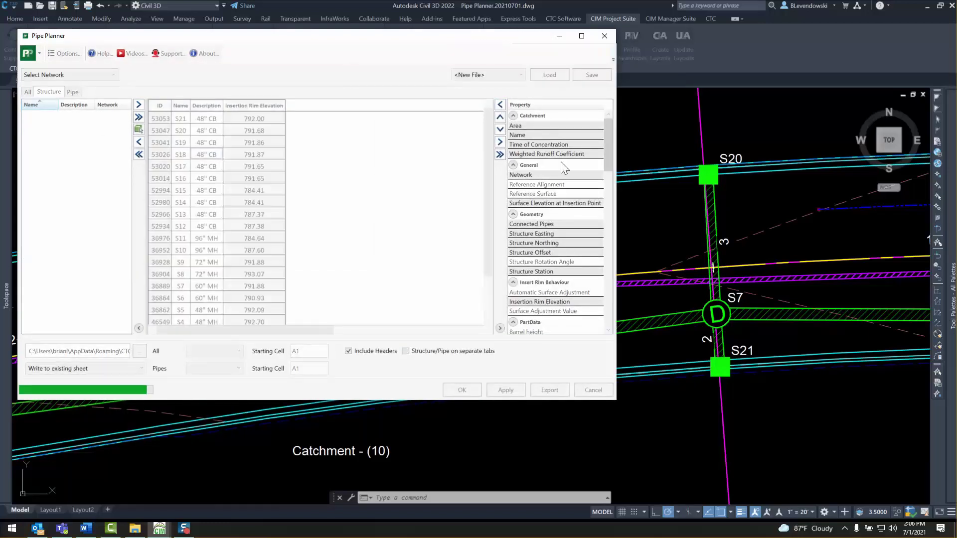
drag(609, 159, 626, 324)
click(554, 329)
click(500, 105)
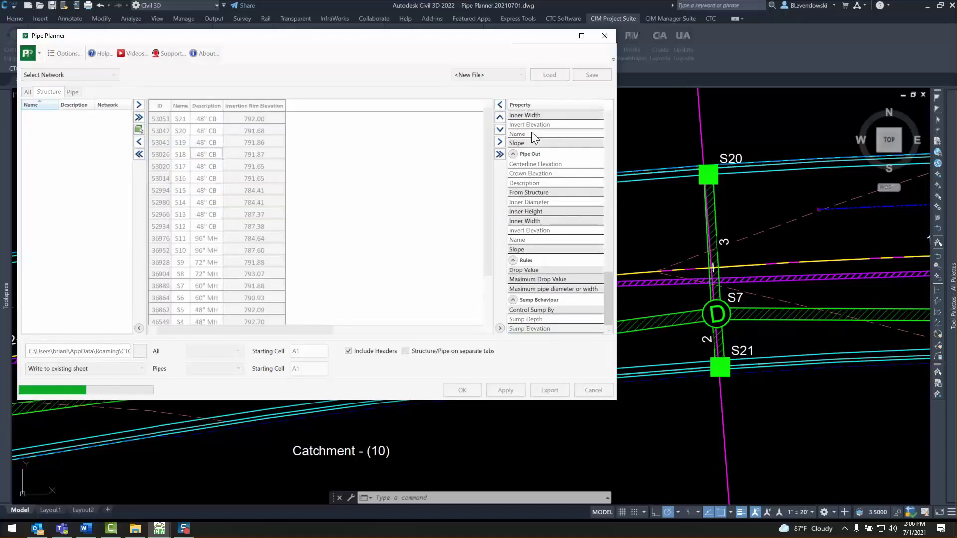
scroll(564, 237, up, 4)
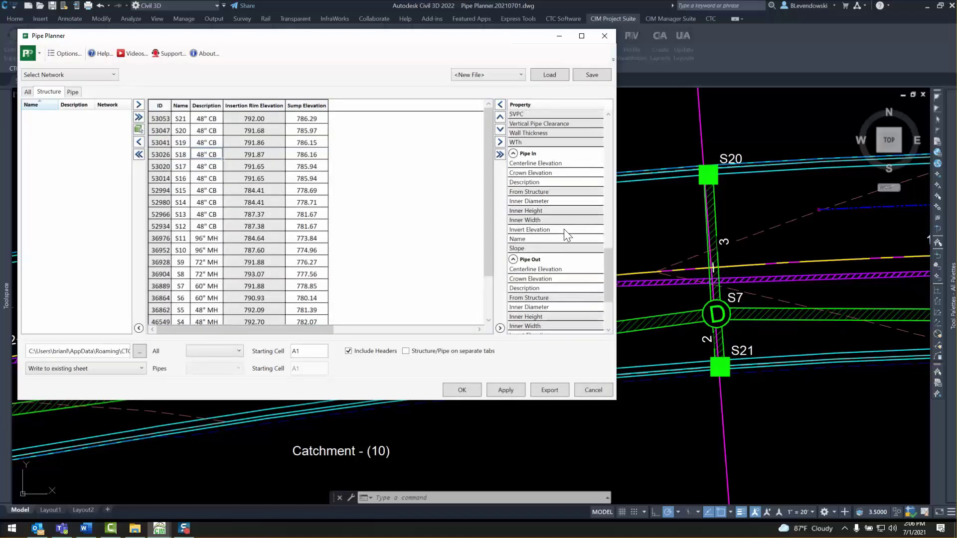
click(533, 264)
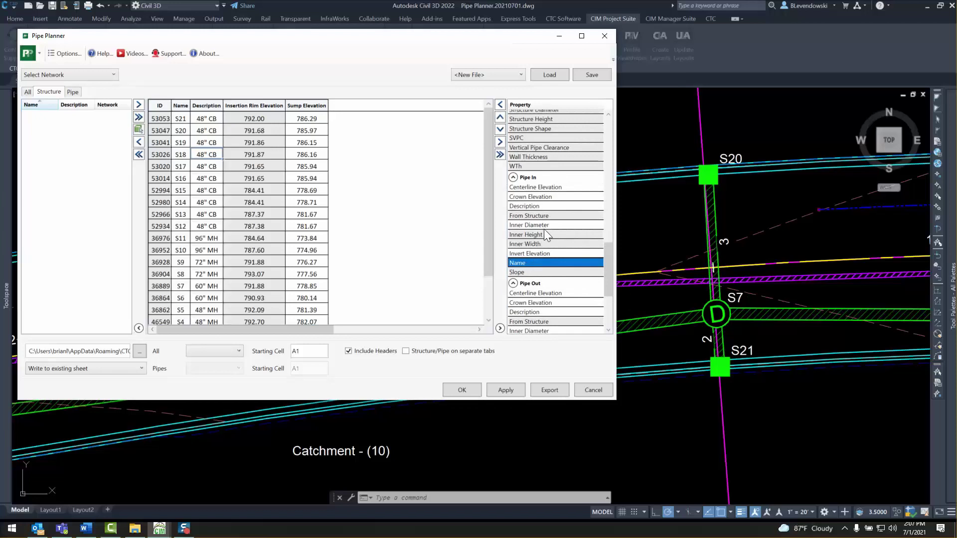
- Add Pipe In Inner Diameter and Invert Elevation, plus Pipe Out Invert Elevation, Name, Inner Diameter columns
ctrl+click(539, 225)
ctrl+click(554, 253)
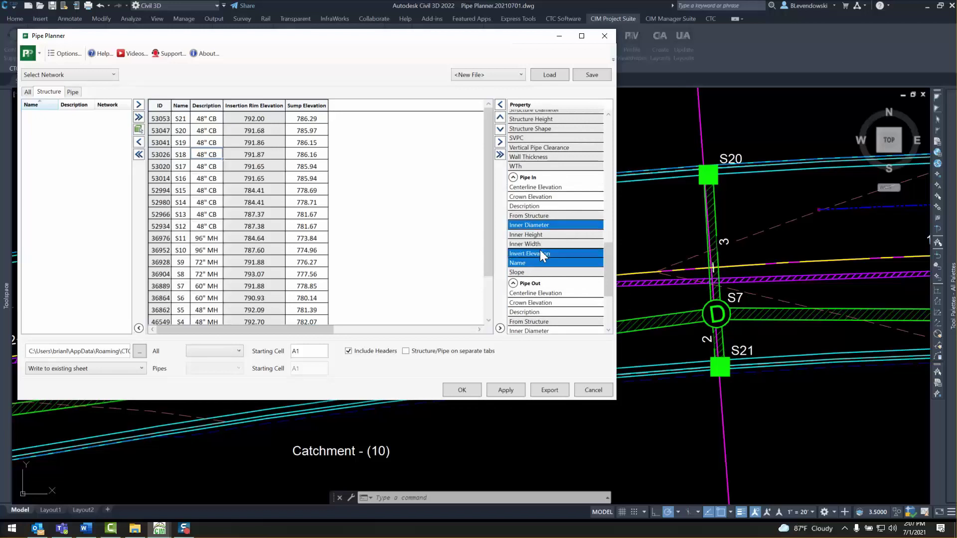
click(500, 104)
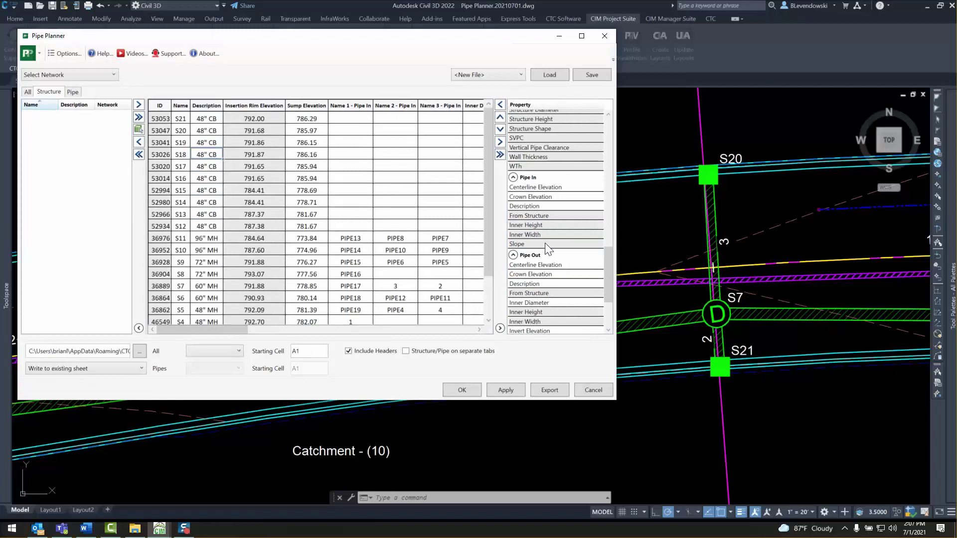
drag(614, 202, 768, 195)
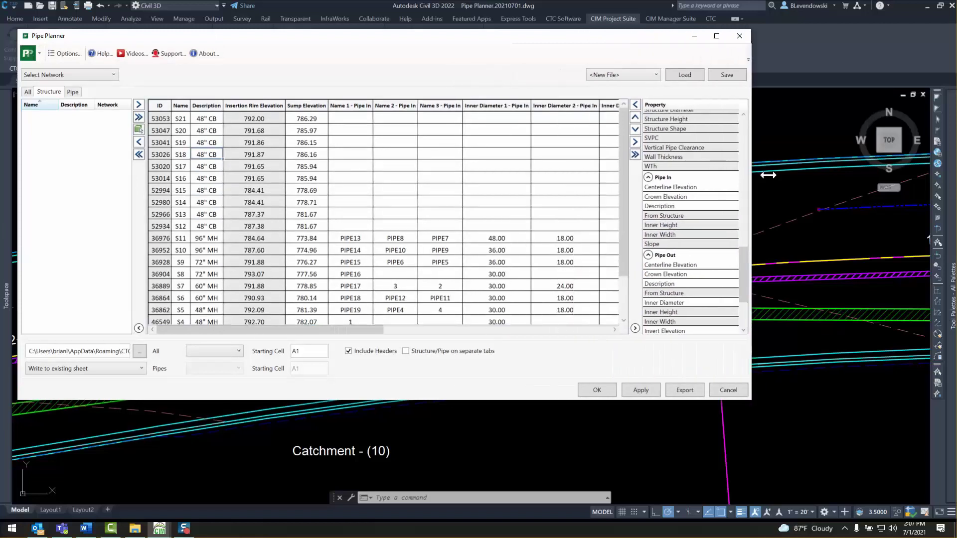
scroll(722, 275, down, 2)
drag(682, 295, 679, 283)
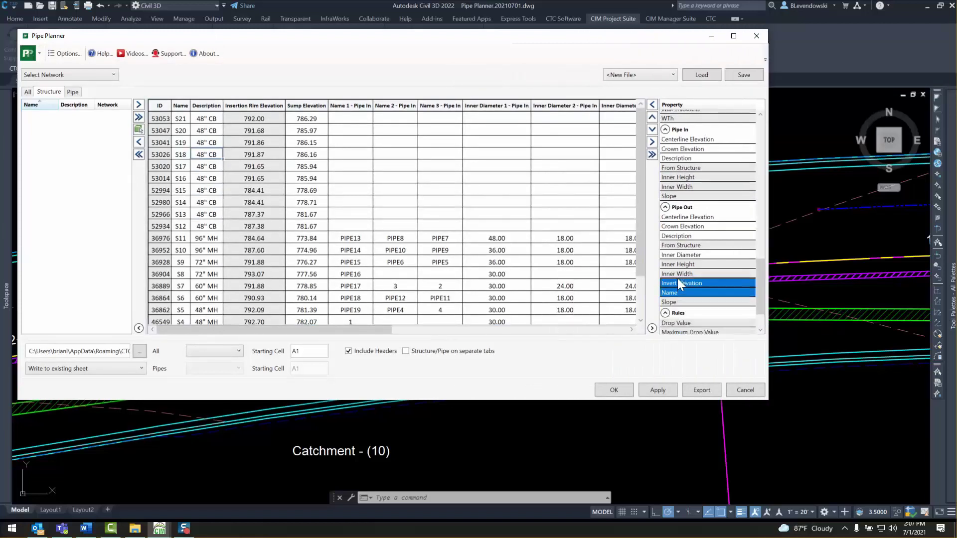
ctrl+click(678, 252)
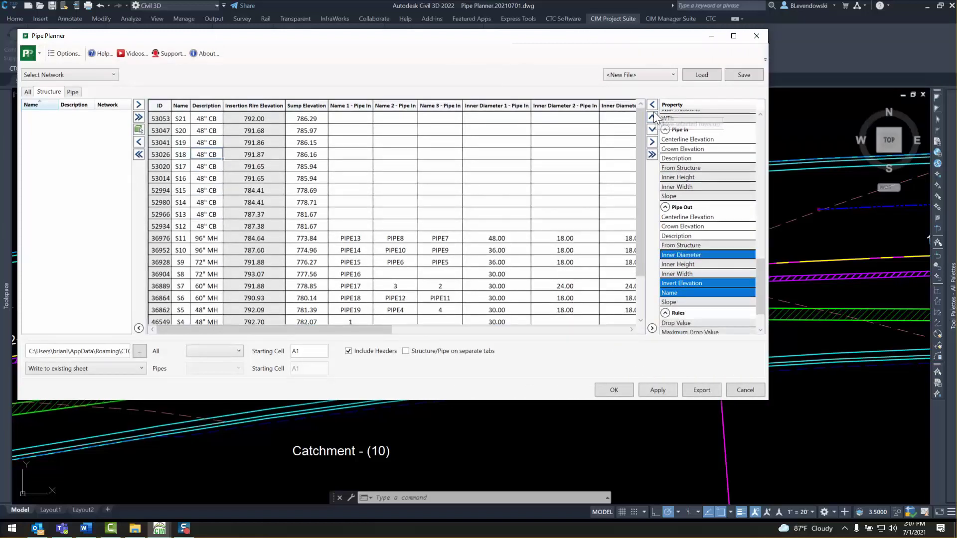
click(653, 139)
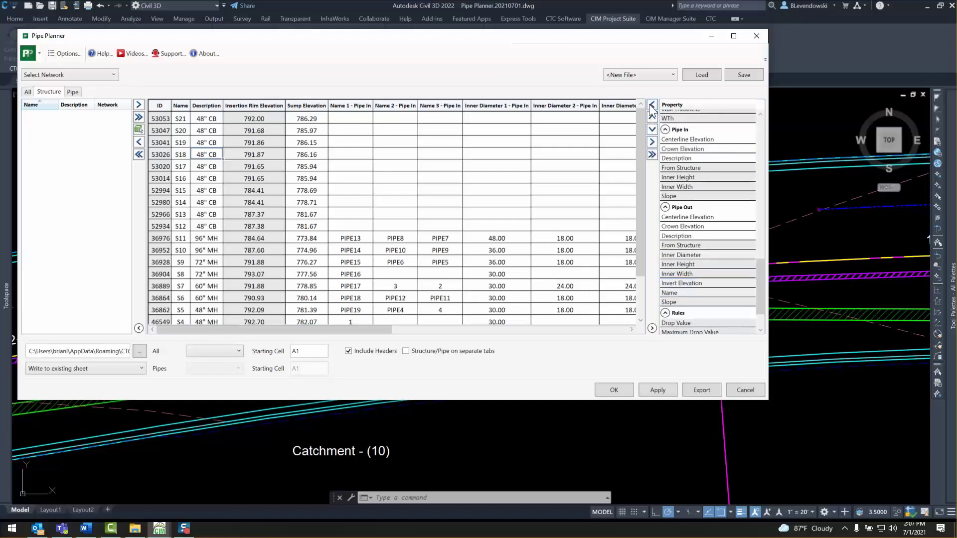
- Remove all pipes from the pipe table and start choosing an export workbook
mouse_move(297, 331)
mouse_down()
mouse_move(558, 321)
mouse_move(287, 328)
mouse_up()
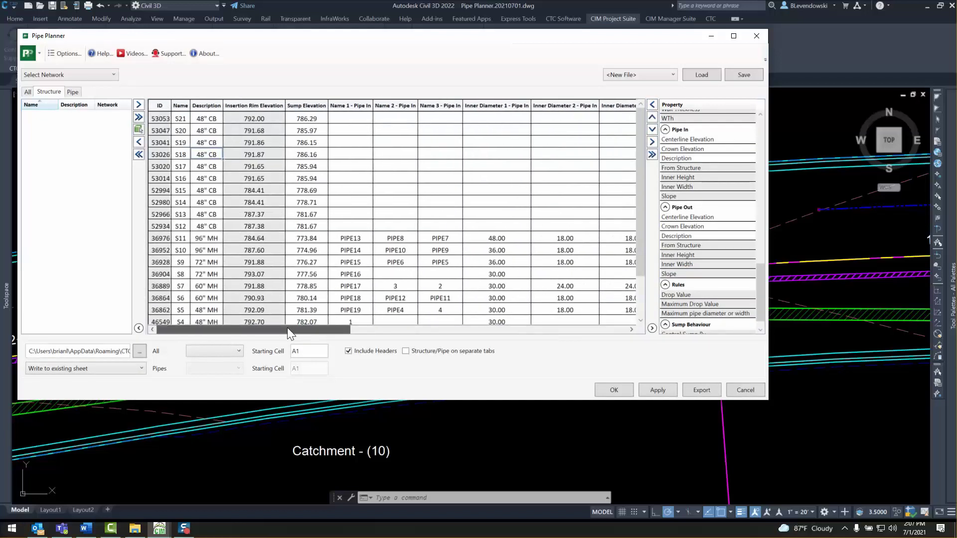
click(73, 92)
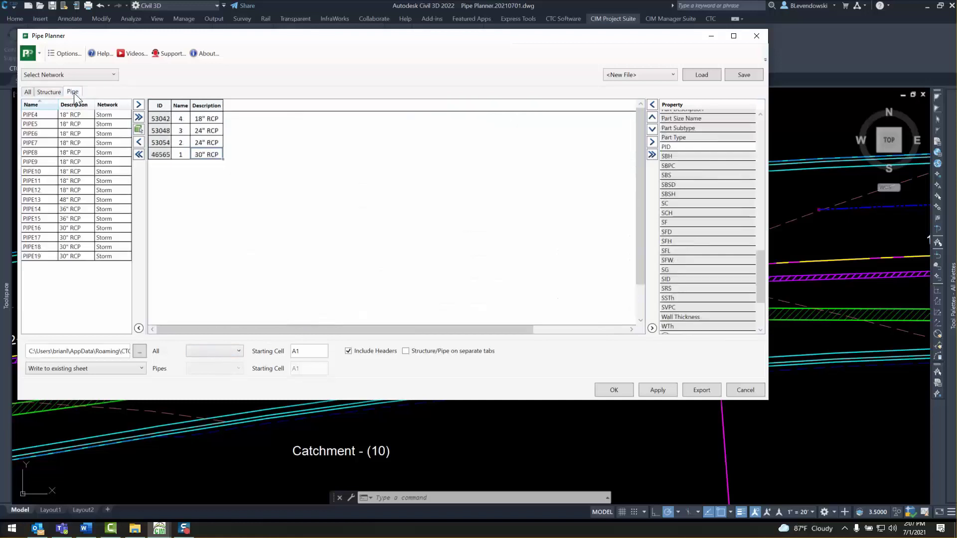
click(139, 155)
click(45, 92)
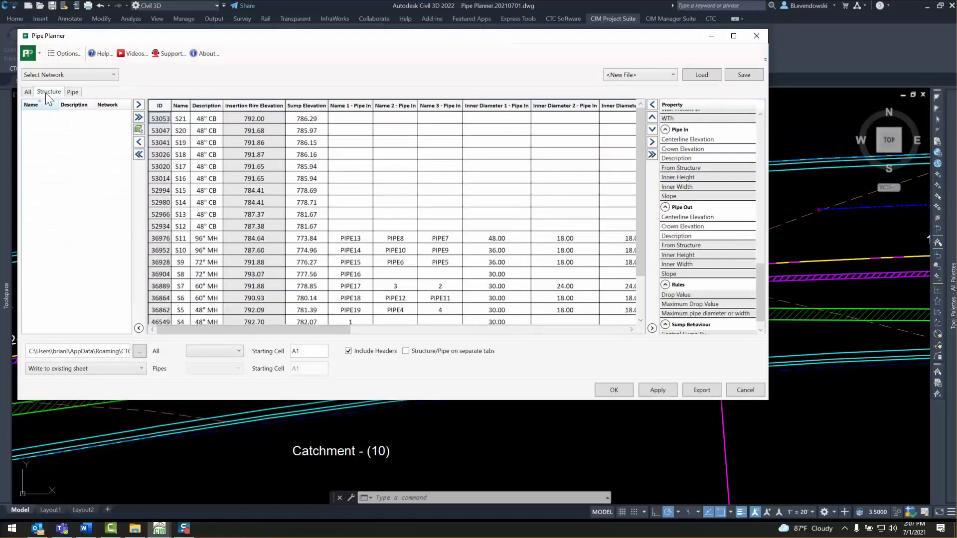
click(140, 352)
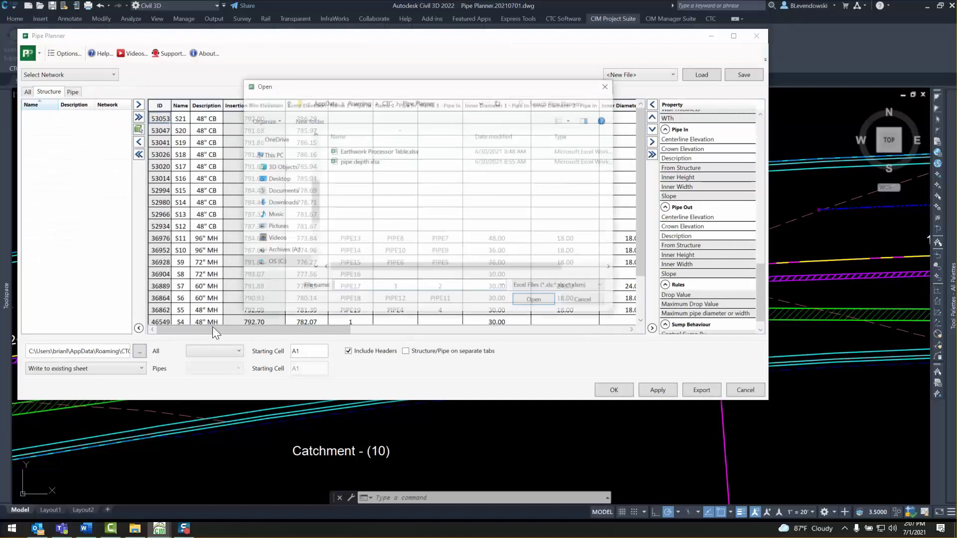
- Create mh SCHEDULE.xlsx as the export workbook and set the mode to Create new sheet
right_click(353, 191)
mouse_move(406, 297)
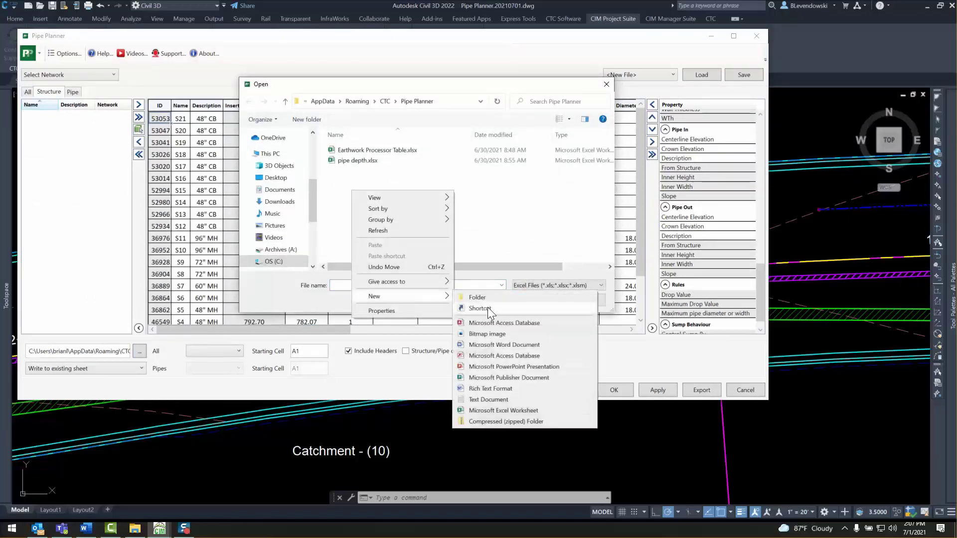
click(492, 409)
text(mh SCHEDULE)
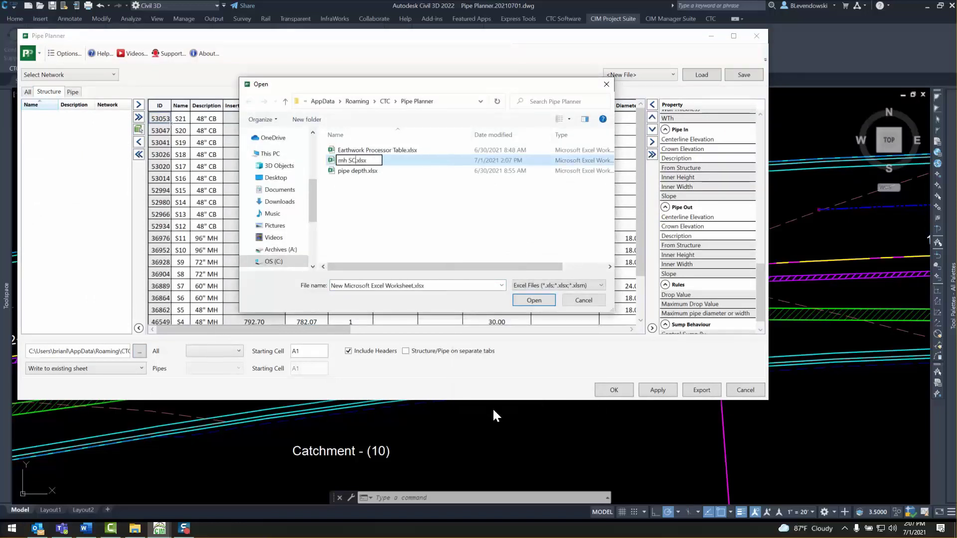
key(Return)
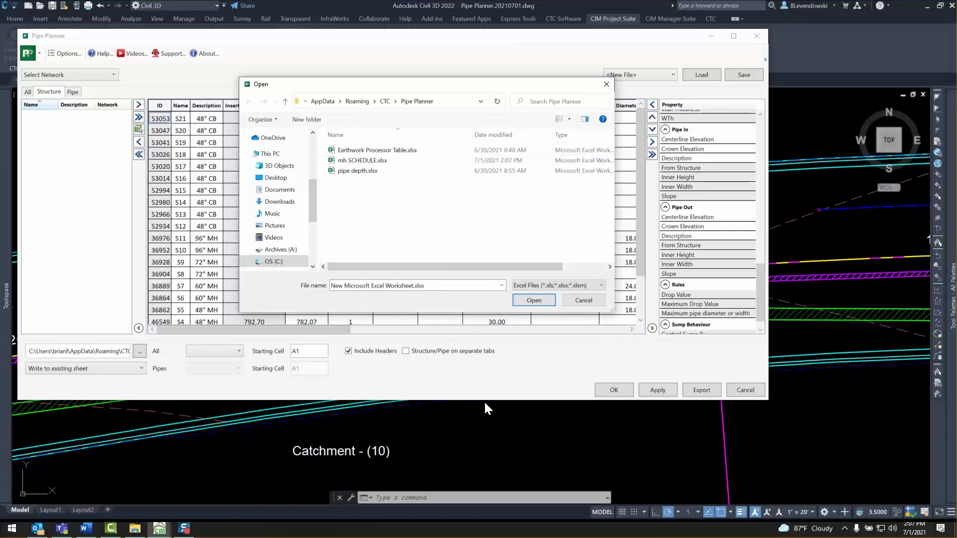
double_click(370, 161)
click(117, 370)
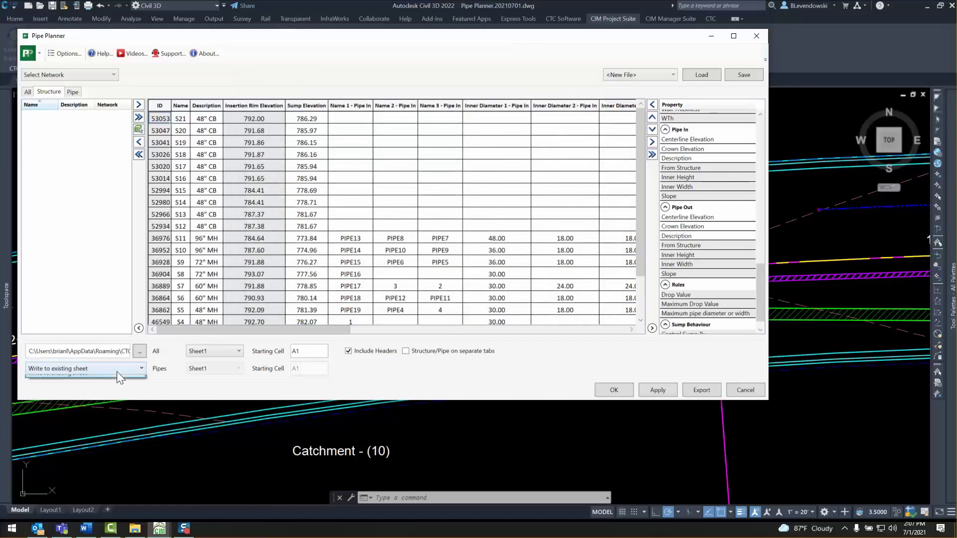
click(99, 385)
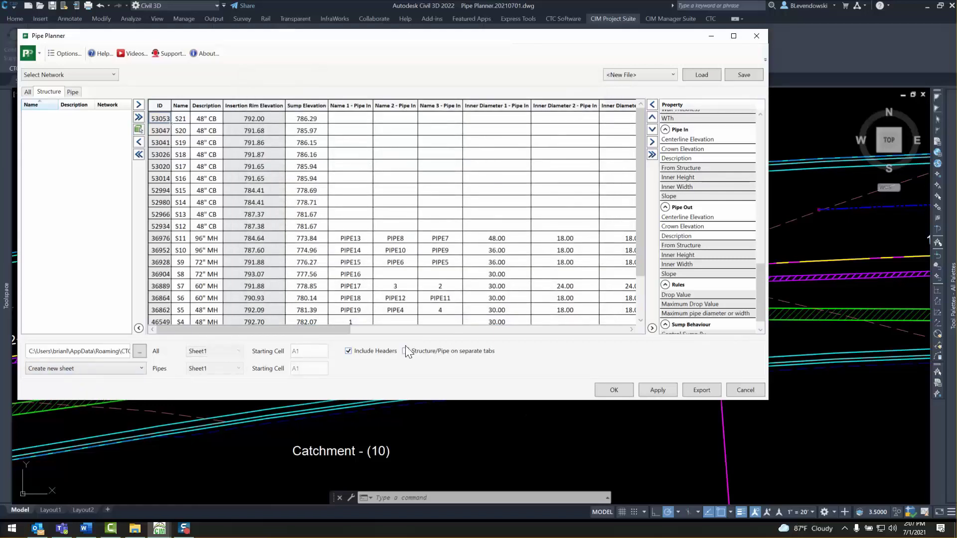
- Export the structure table to mh SCHEDULE.xlsx, overwriting it, review the data, then return to pipes
click(708, 392)
click(426, 246)
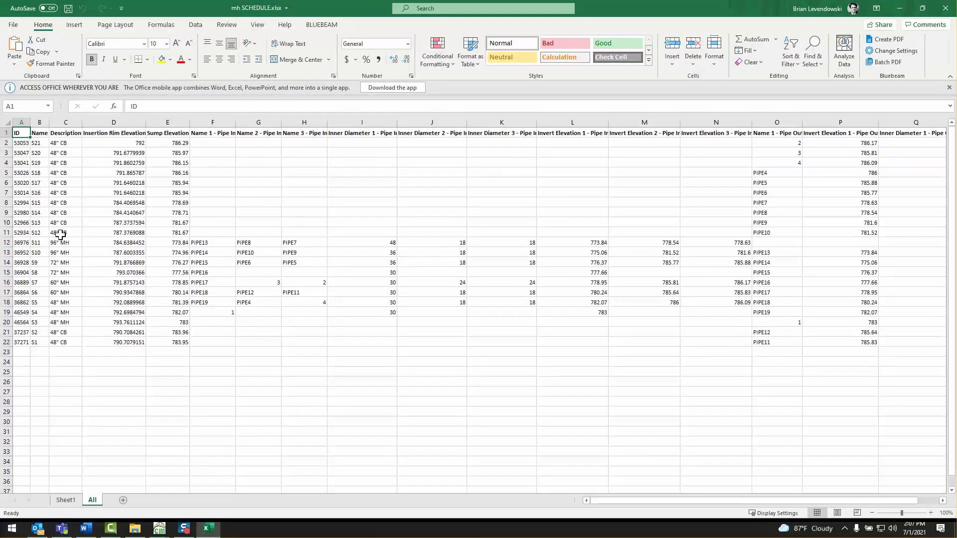
drag(20, 172, 935, 363)
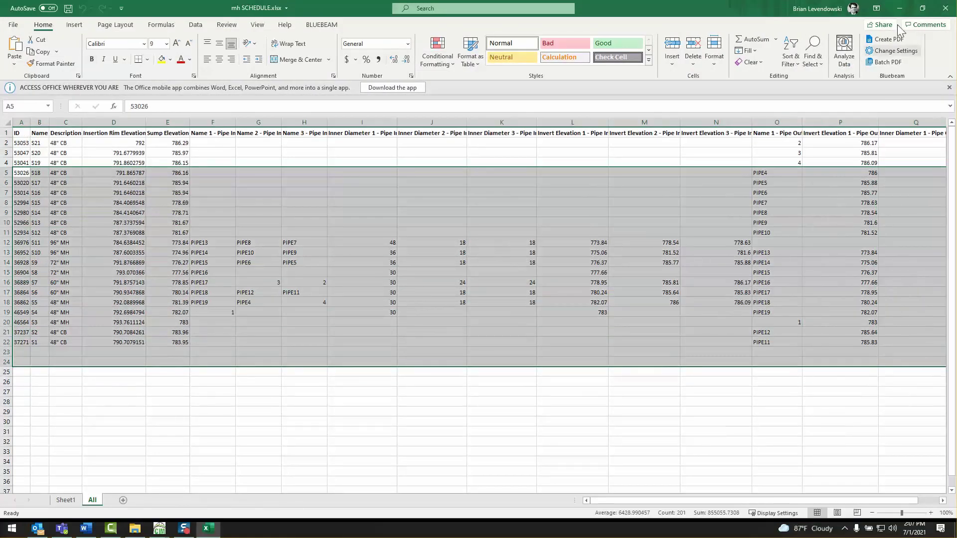
click(946, 8)
click(72, 92)
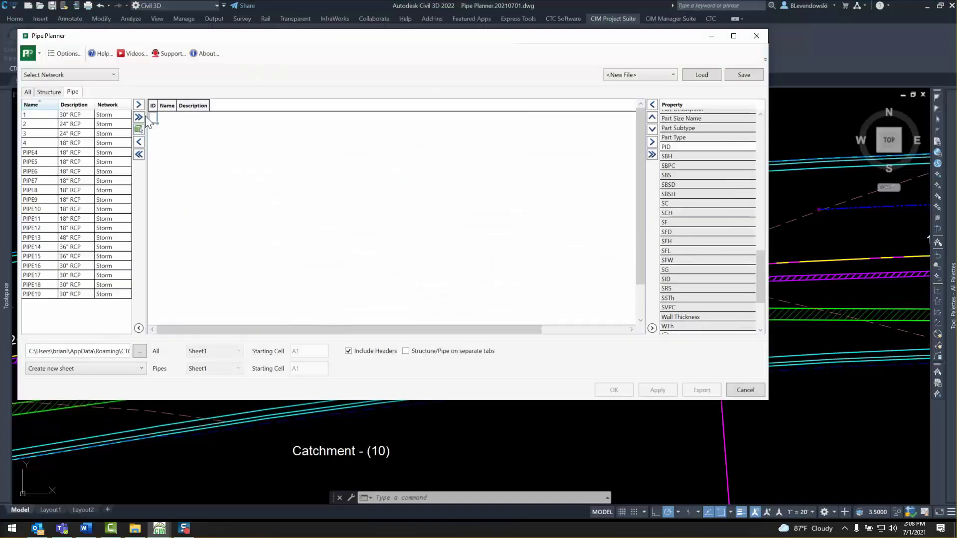
- Add every pipe with Pipe depth at interval length columns from 0-2 to 6-8
click(139, 117)
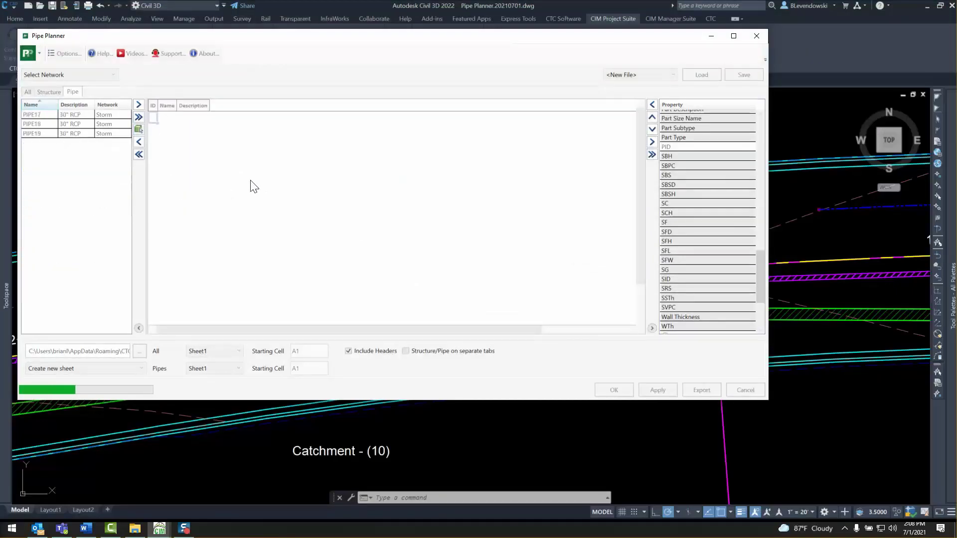
drag(761, 272, 762, 113)
click(695, 127)
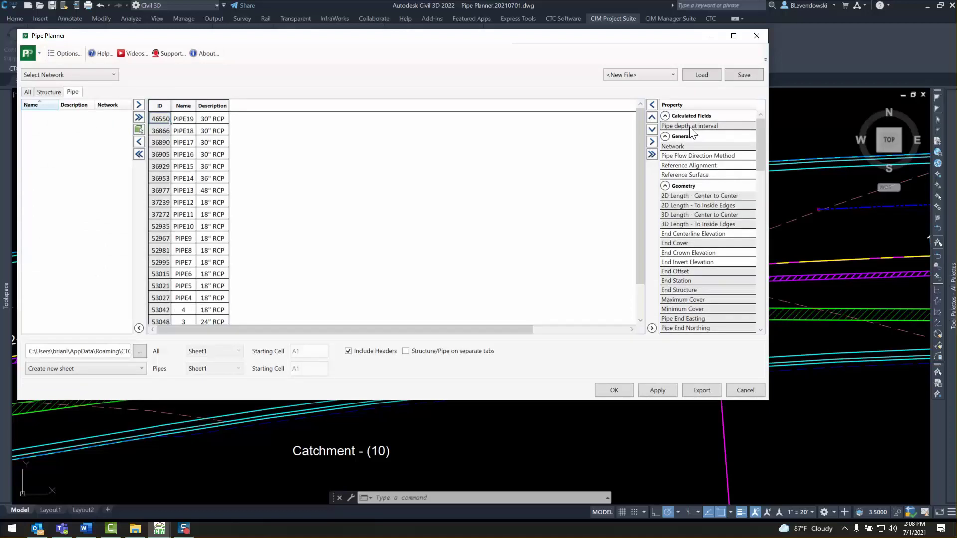
click(653, 105)
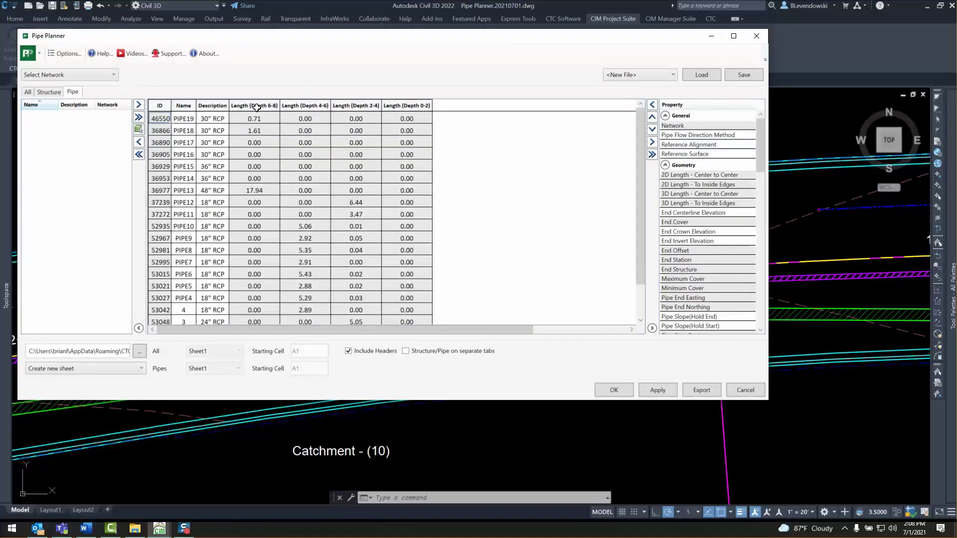
click(70, 52)
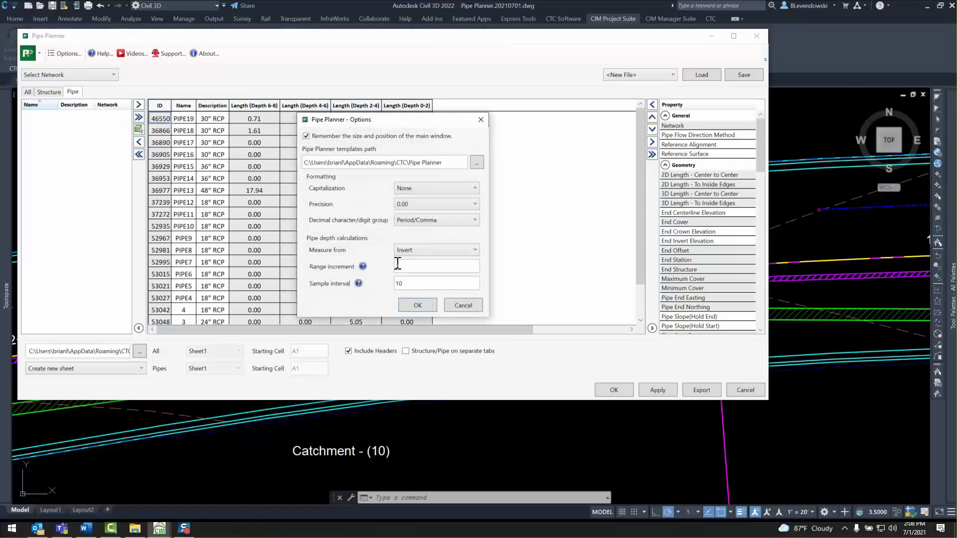
click(452, 305)
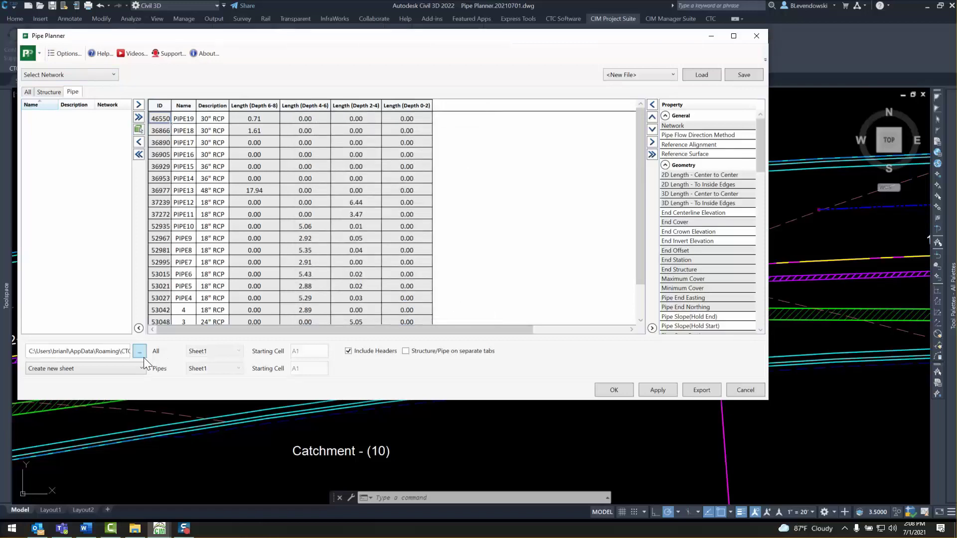
click(136, 353)
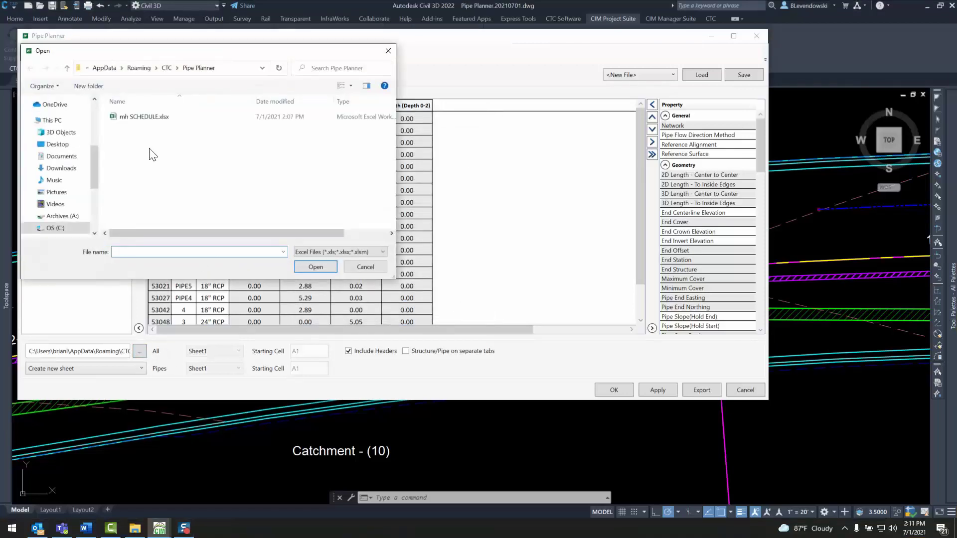
- Create PIPE DEPTH.xlsx as the target workbook and export the pipe depth schedule into it
right_click(149, 150)
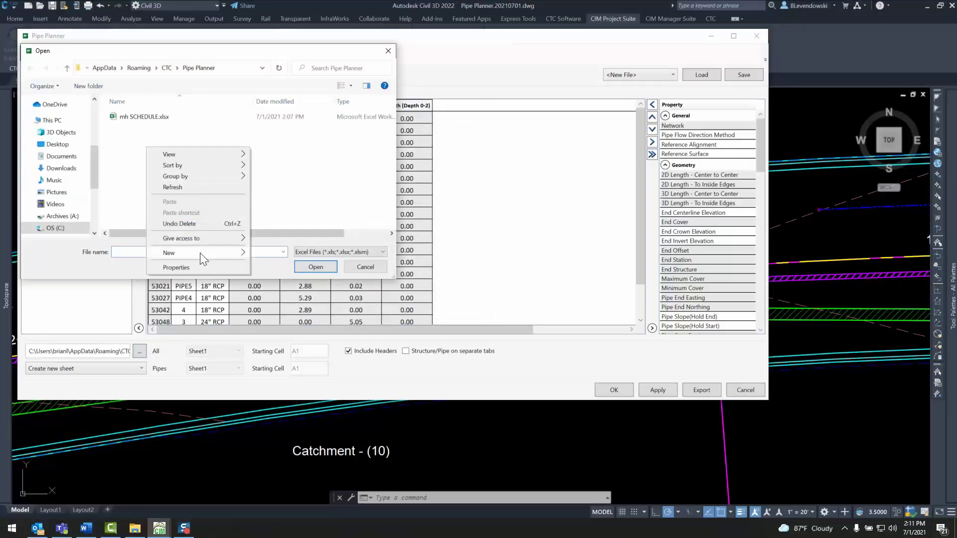
mouse_move(200, 253)
click(289, 367)
text(PIPE DE)
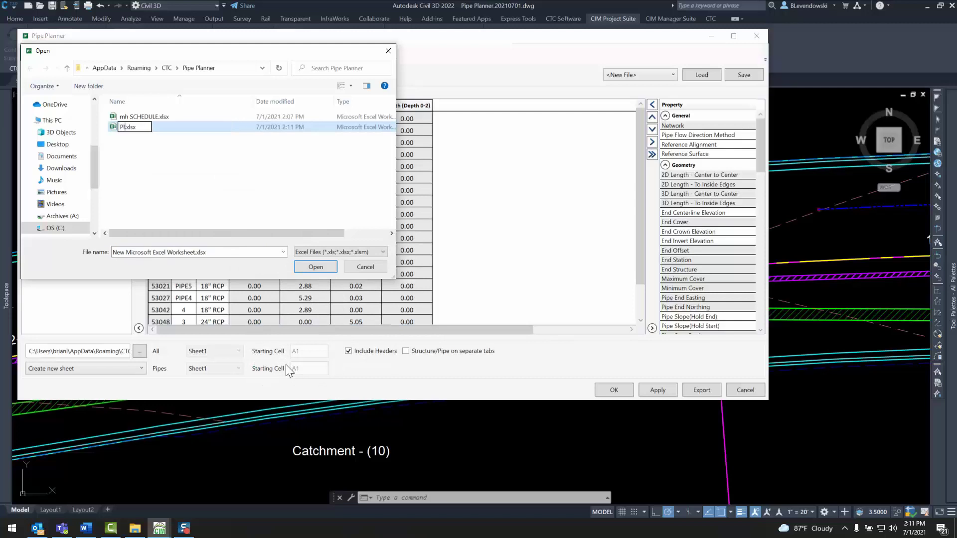
text(PTH)
key(Return)
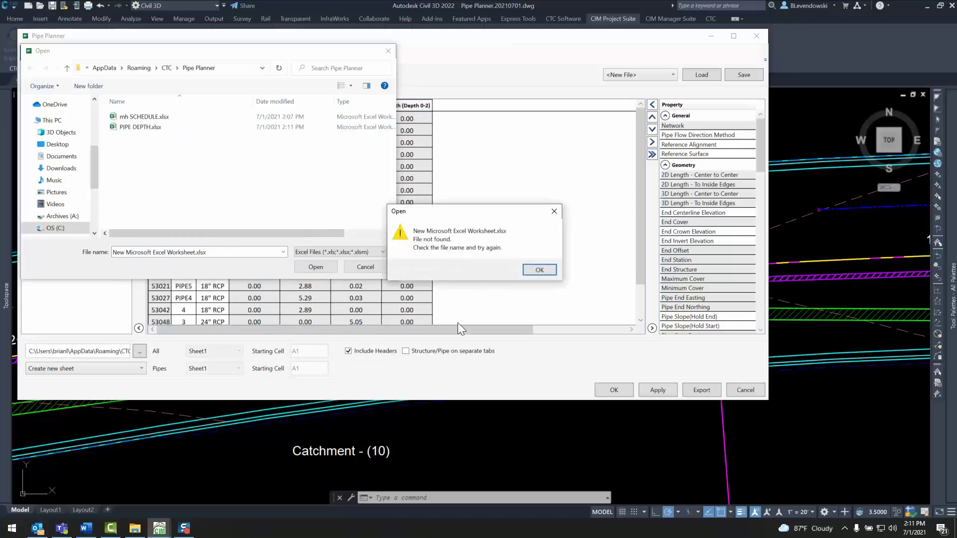
click(545, 273)
click(145, 127)
double_click(145, 123)
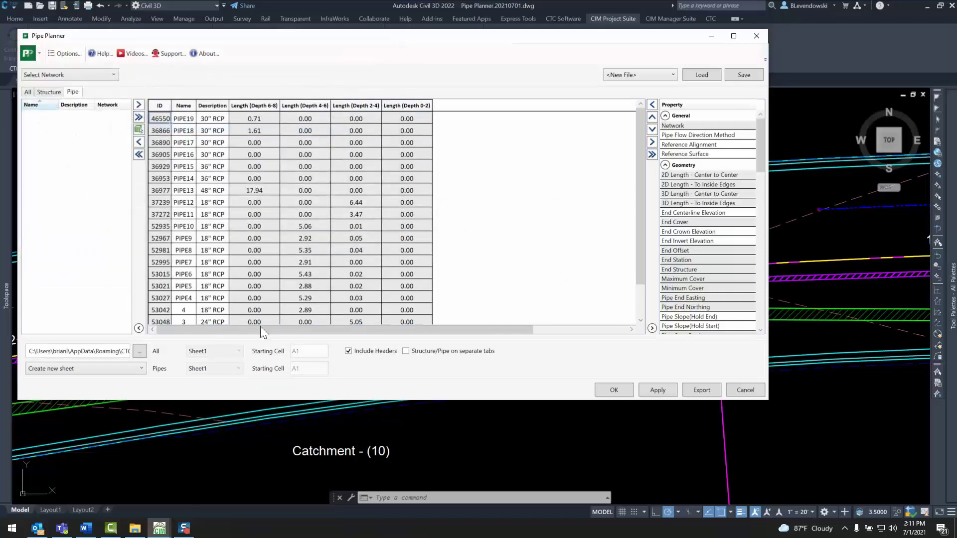
click(706, 392)
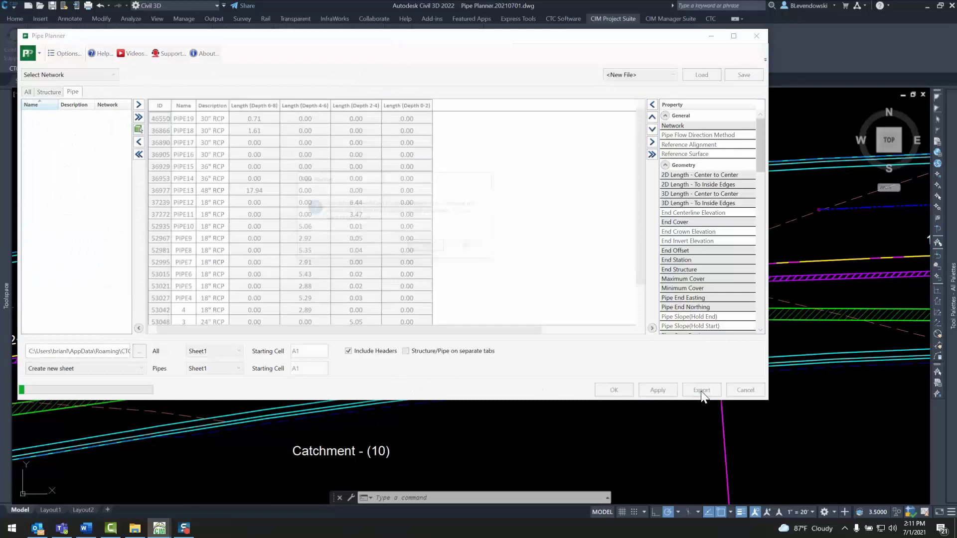
click(423, 244)
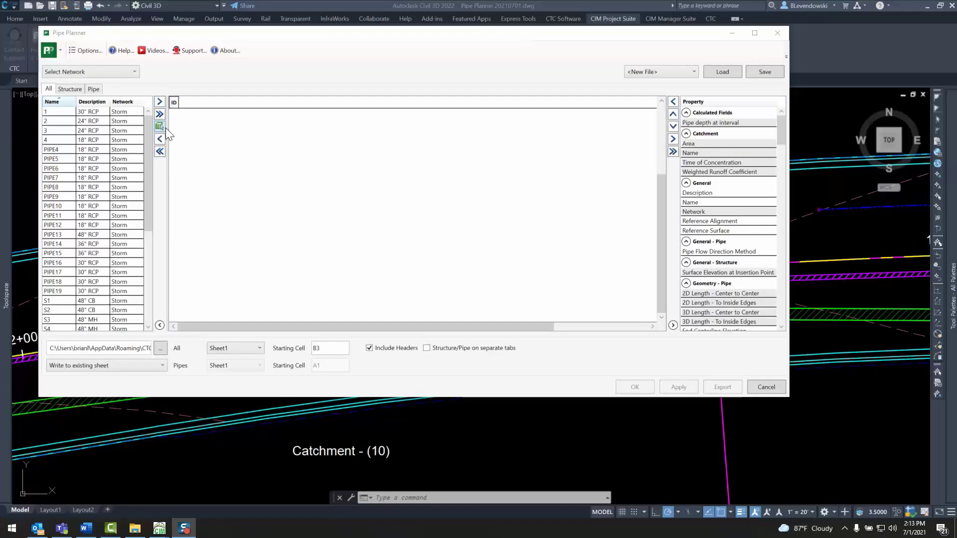
- Add all pipes and structures to the grid with Description and Name columns
click(159, 125)
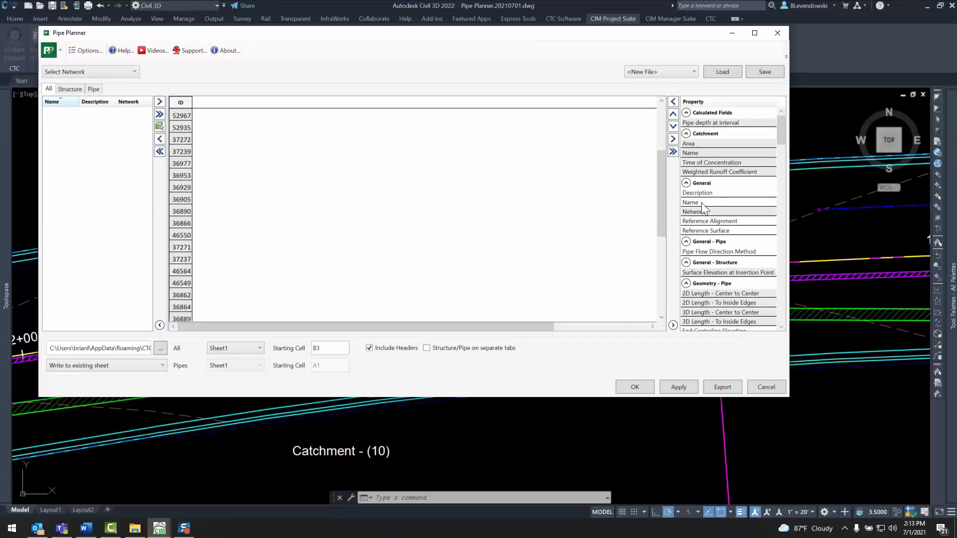
drag(708, 202, 705, 192)
click(673, 102)
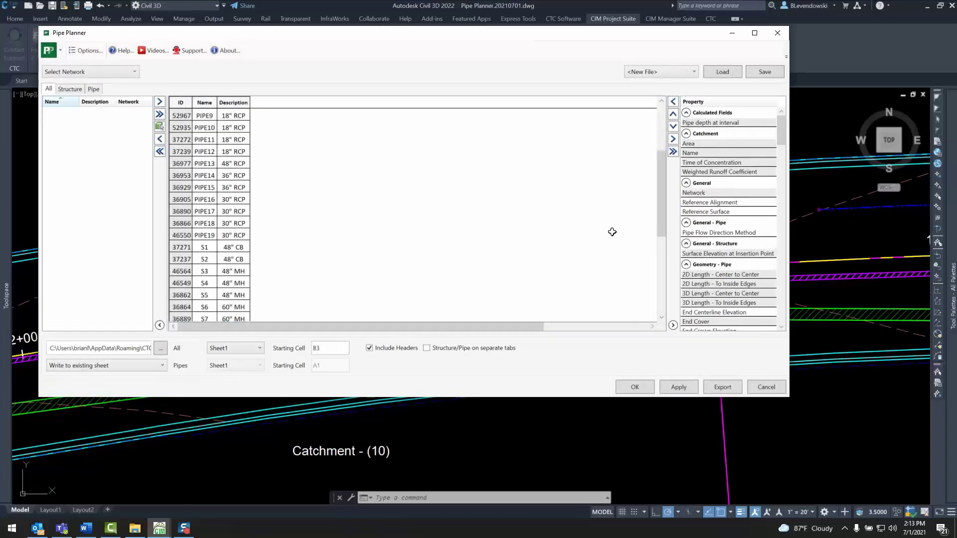
drag(784, 135, 783, 193)
- Add catchment Area through Weighted Runoff Coefficient columns to the structures, keeping one sheet
click(95, 89)
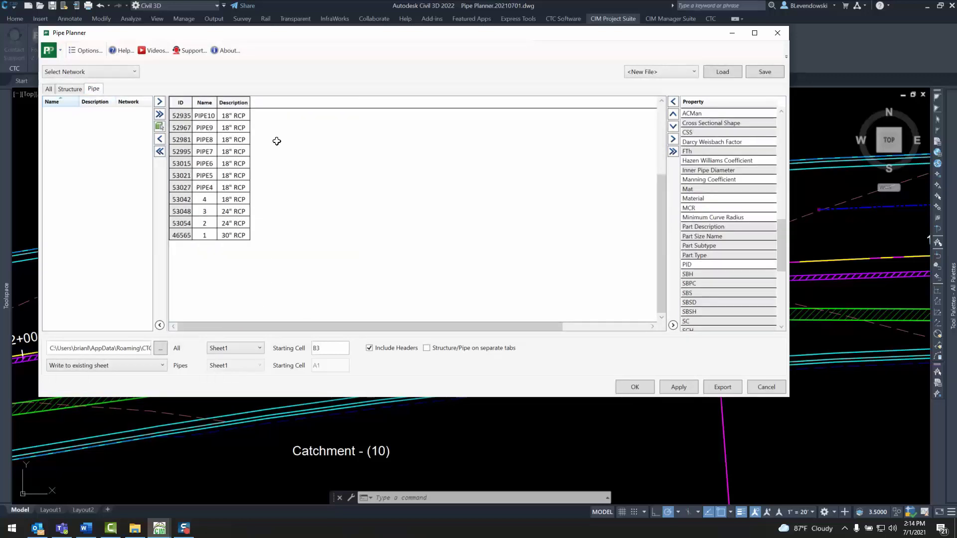
drag(783, 261, 791, 297)
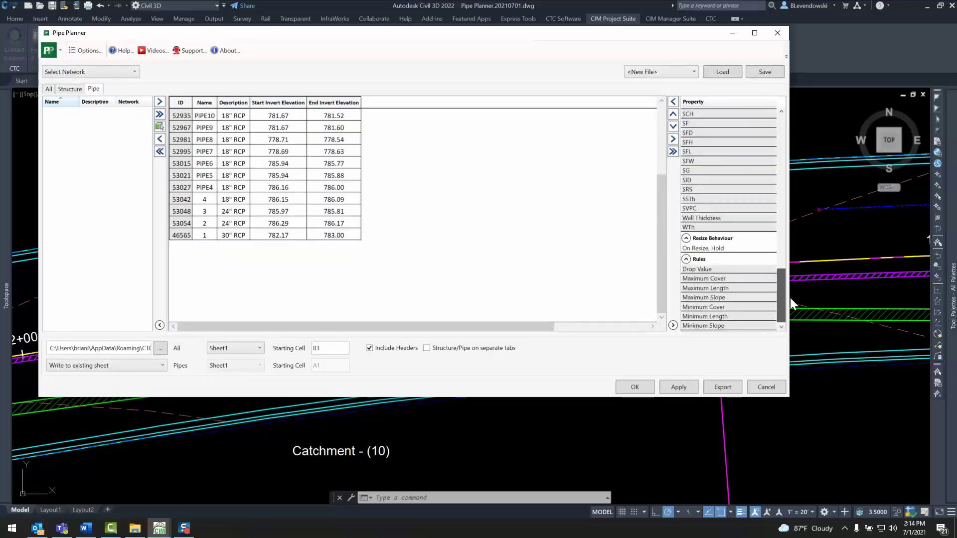
click(74, 91)
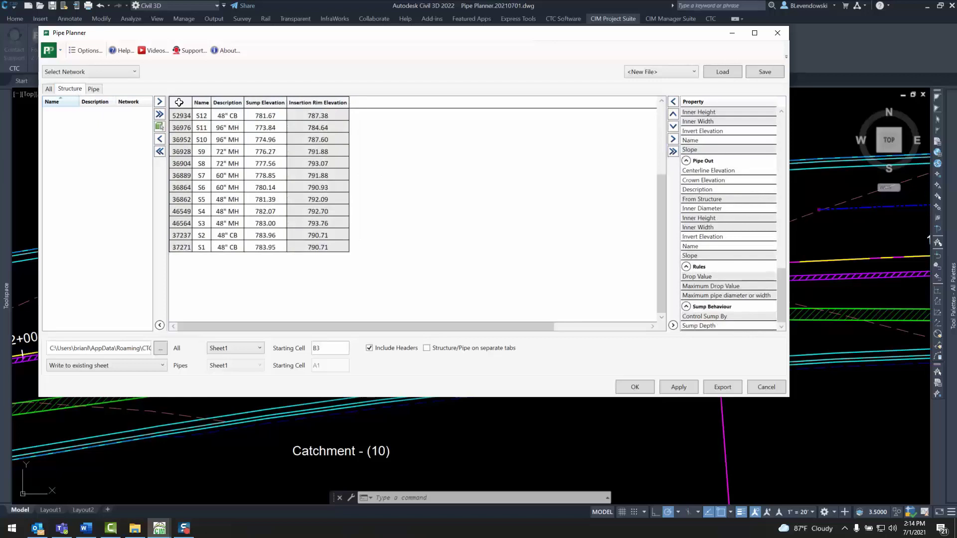
scroll(781, 116, up, 10)
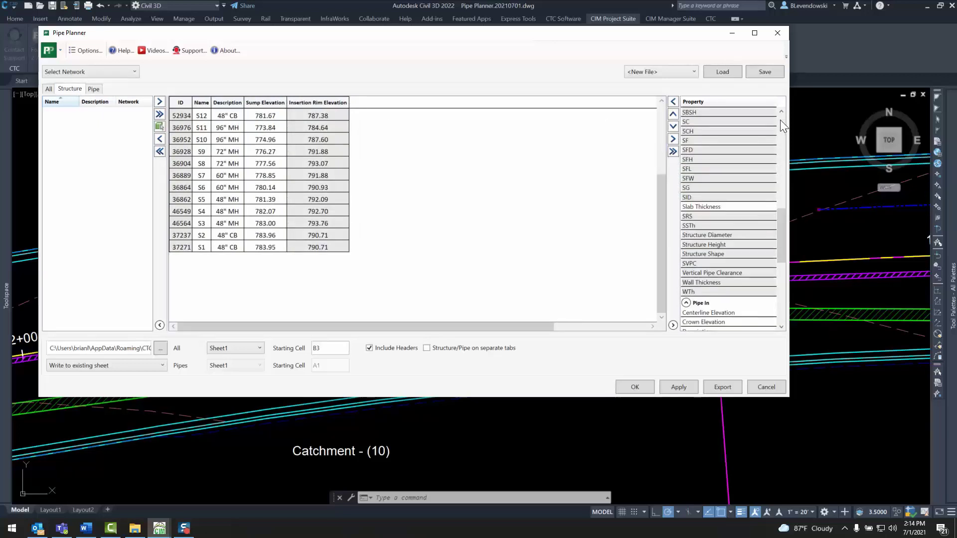
drag(697, 122, 698, 149)
click(673, 102)
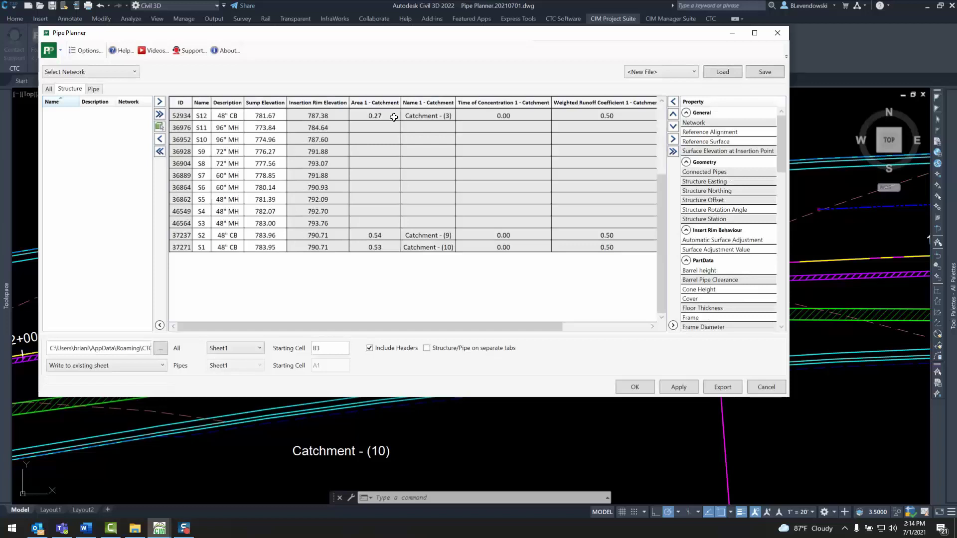
click(450, 348)
click(448, 348)
- Export the schedule to STORM ANALYSIS.xlsx, overwriting the existing file, and review it in Excel
click(723, 386)
click(447, 241)
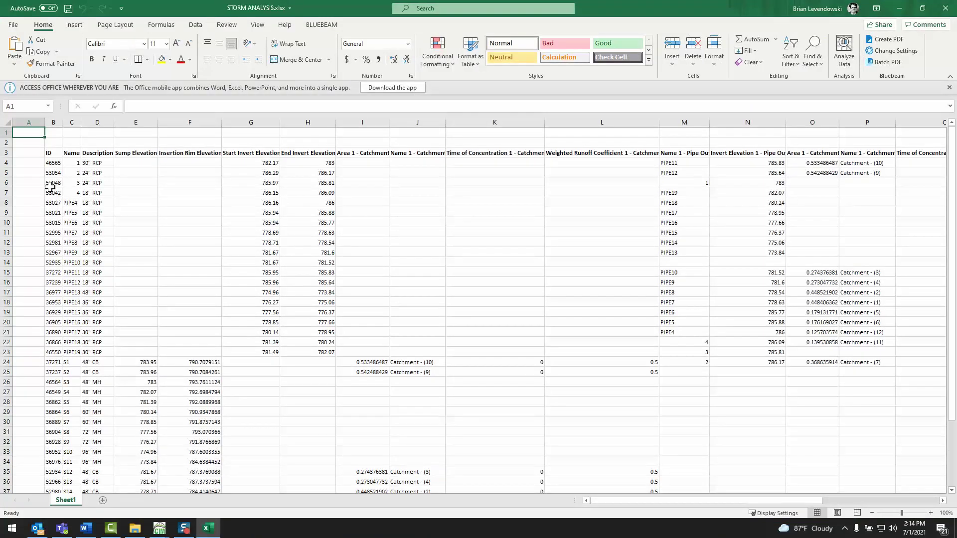
drag(54, 173, 835, 342)
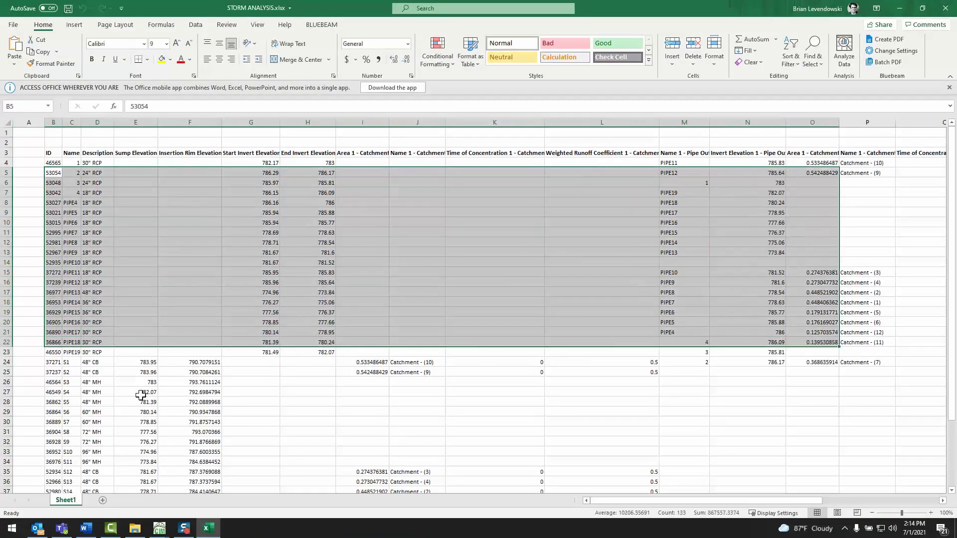
scroll(140, 396, down, 2)
scroll(136, 351, up, 2)
click(95, 260)
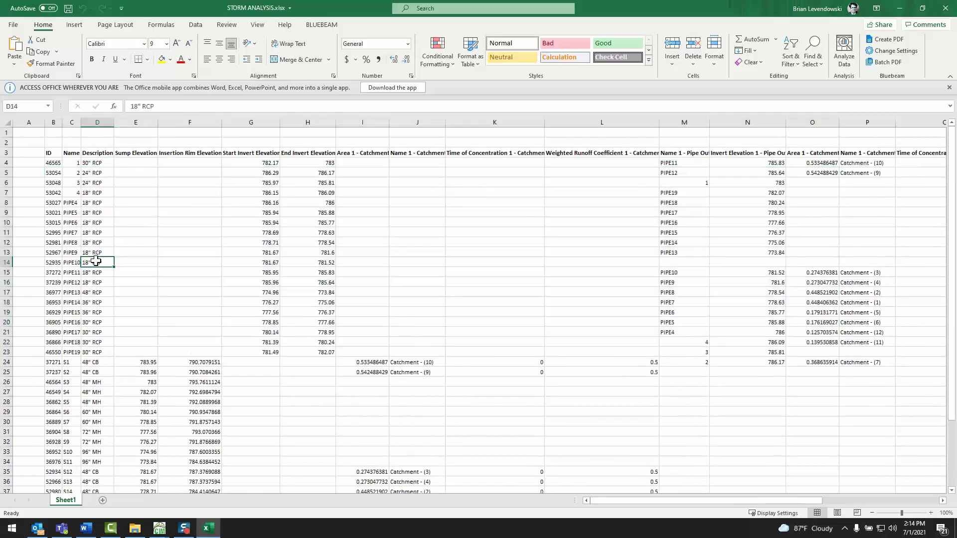
- Copy the 24" RCP description from D6 into cells D7, D8 and D9
click(98, 184)
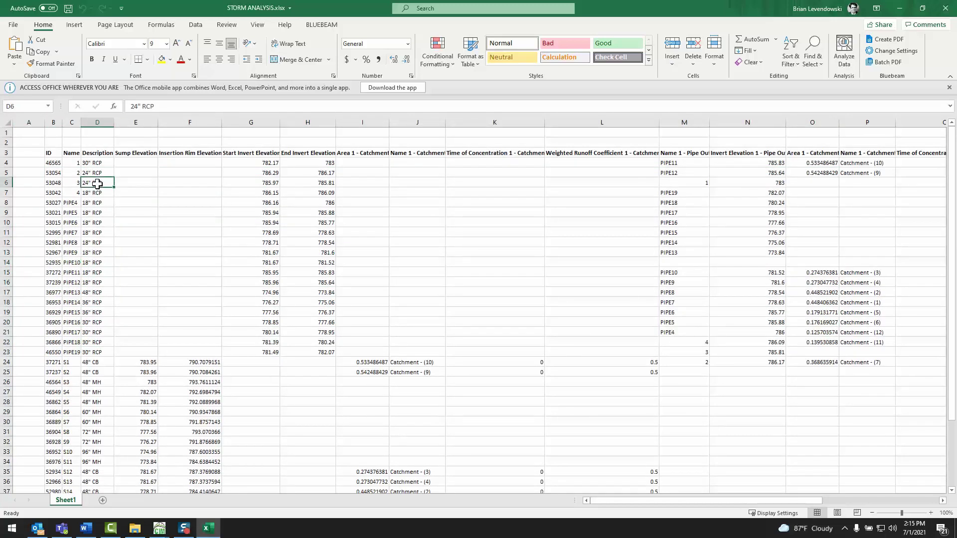
key(ctrl+c)
click(97, 194)
key(ctrl+v)
click(97, 202)
key(ctrl+v)
click(97, 212)
key(ctrl+v)
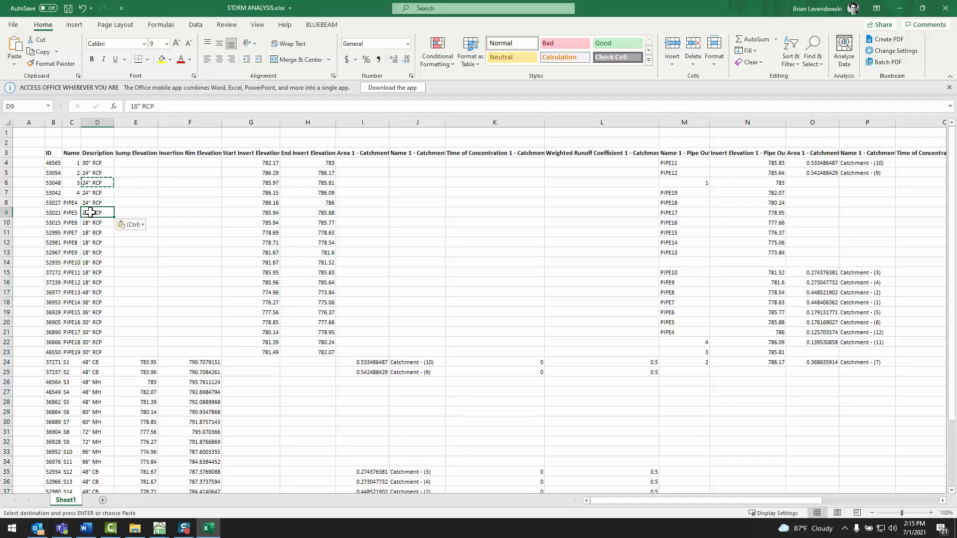
- Return to Civil 3D and start Pipe Planner's spreadsheet import
key(alt+Tab)
click(151, 56)
click(169, 92)
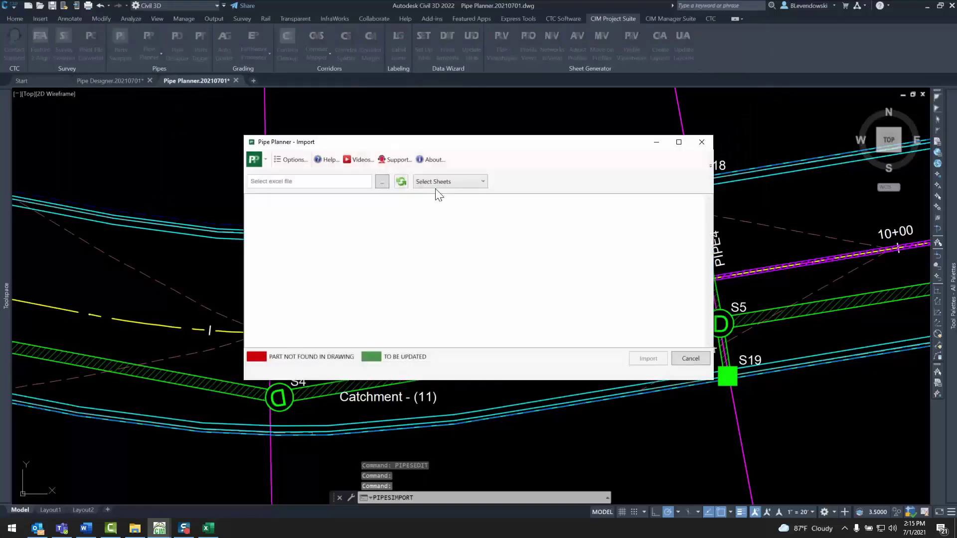
- Load STORM ANALYSIS.xlsx into Pipe Planner Import and check pipes 4 and PIPE4 flagged to 24" RCP
click(183, 167)
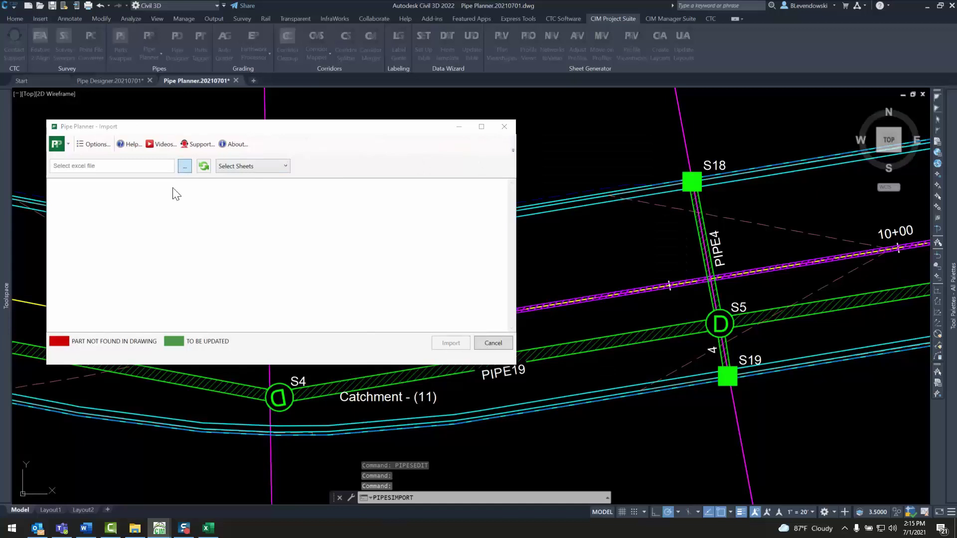
click(166, 233)
double_click(167, 232)
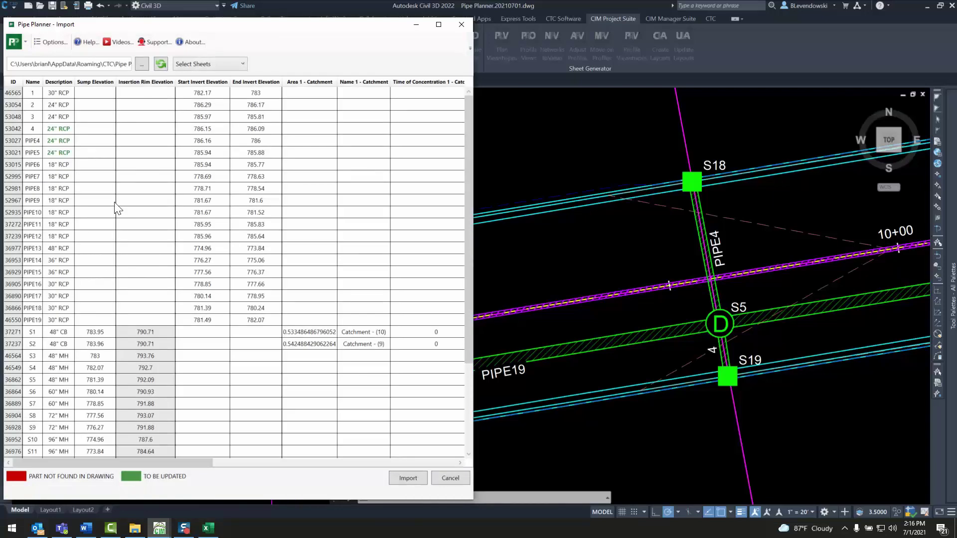
click(36, 131)
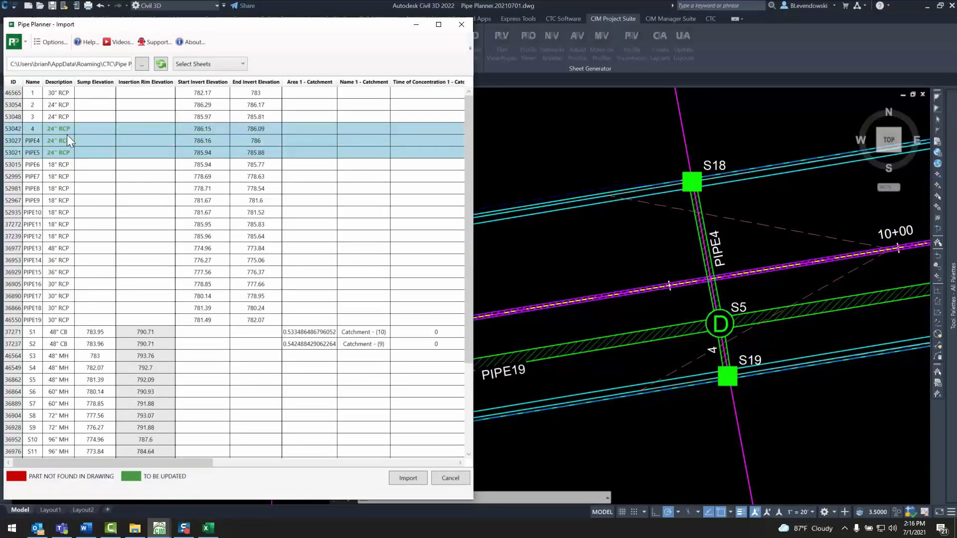
click(72, 141)
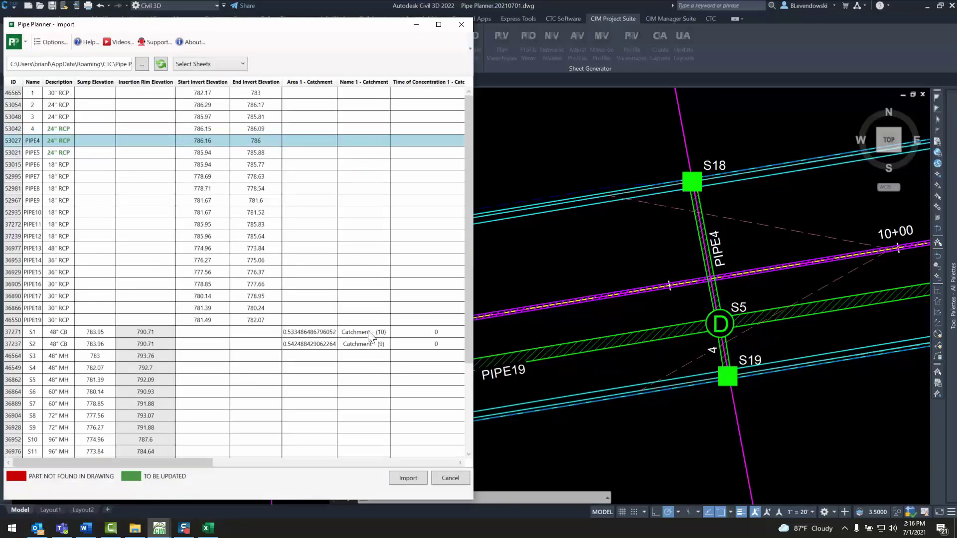